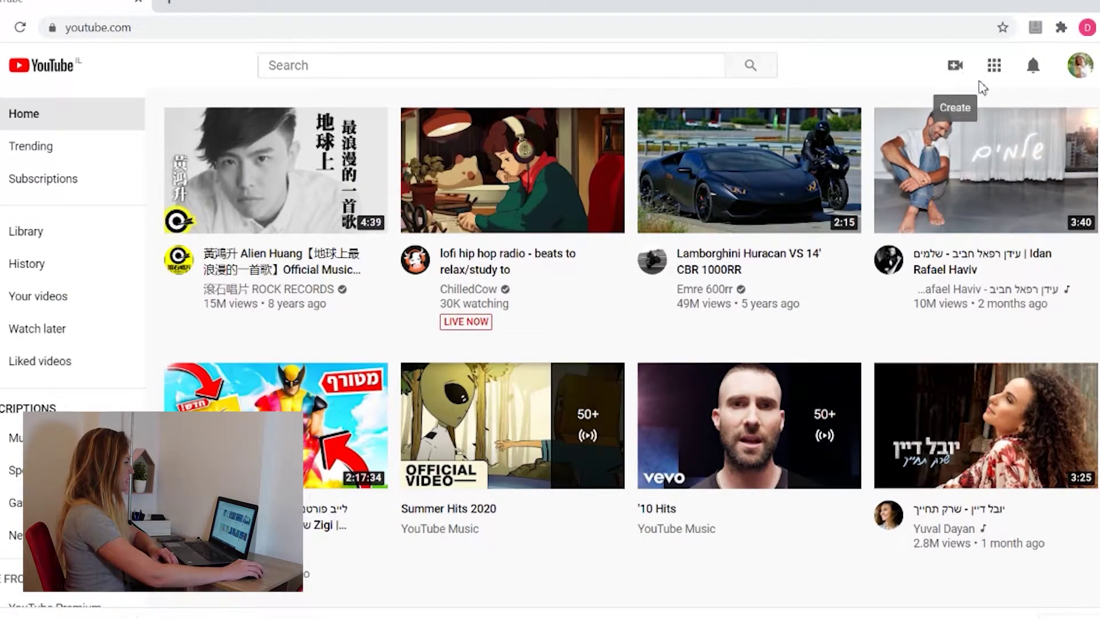
From the account menu, go to your channel and choose Upload video from the Create menu
click(1079, 64)
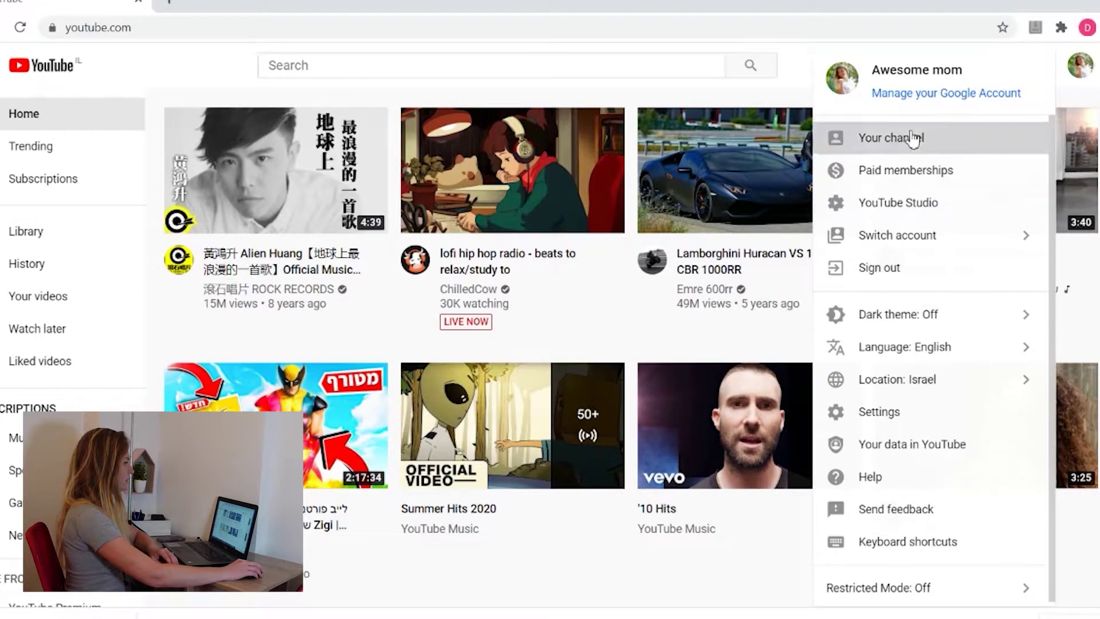
click(913, 137)
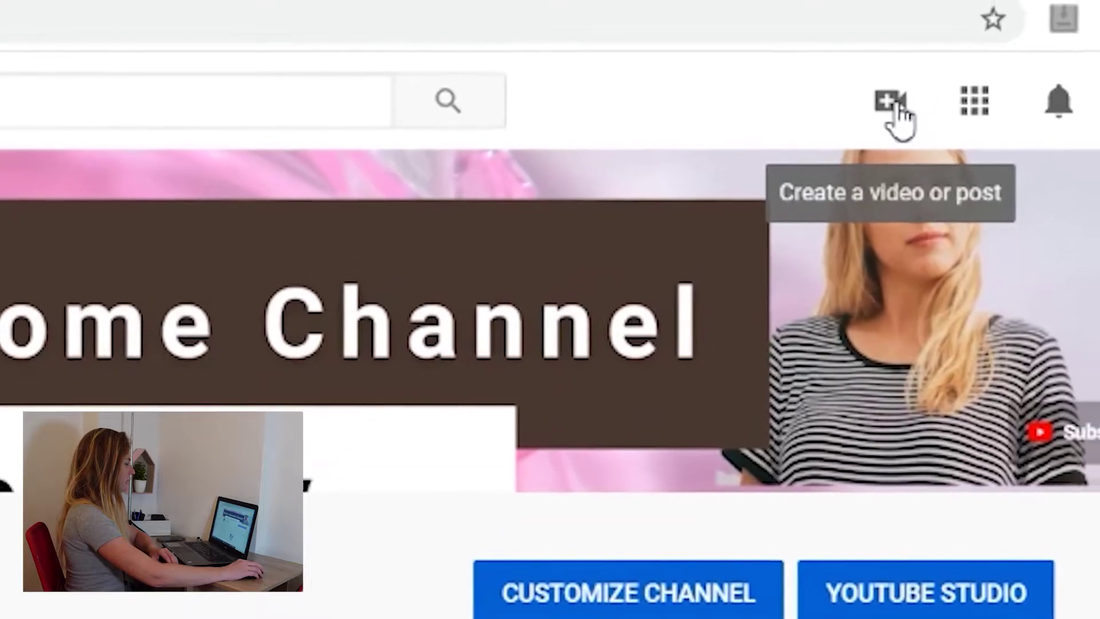
click(894, 105)
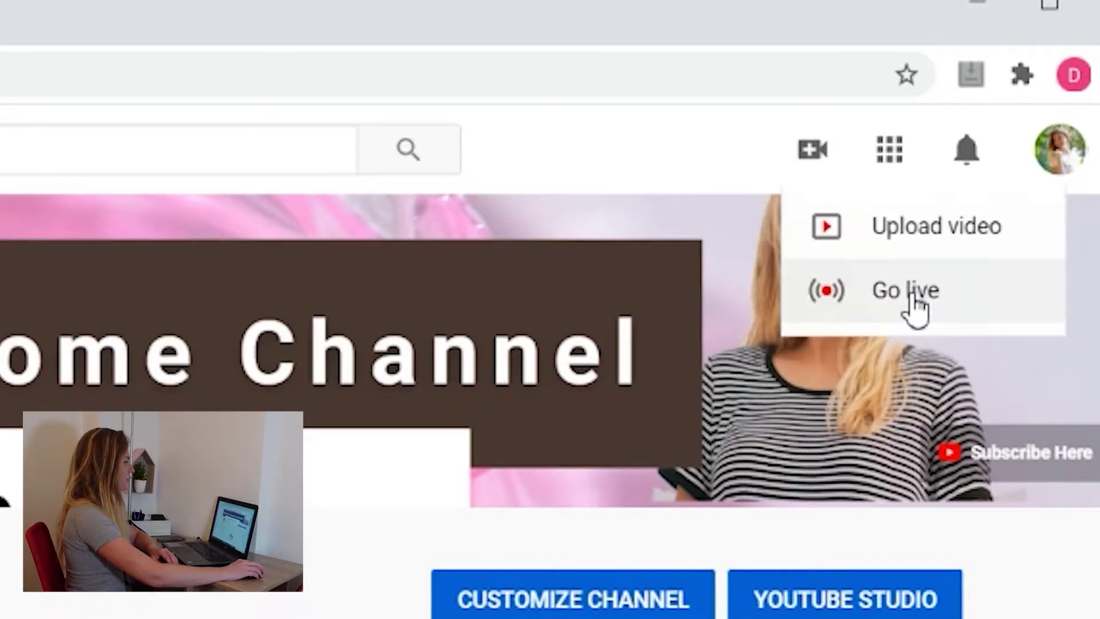
click(938, 241)
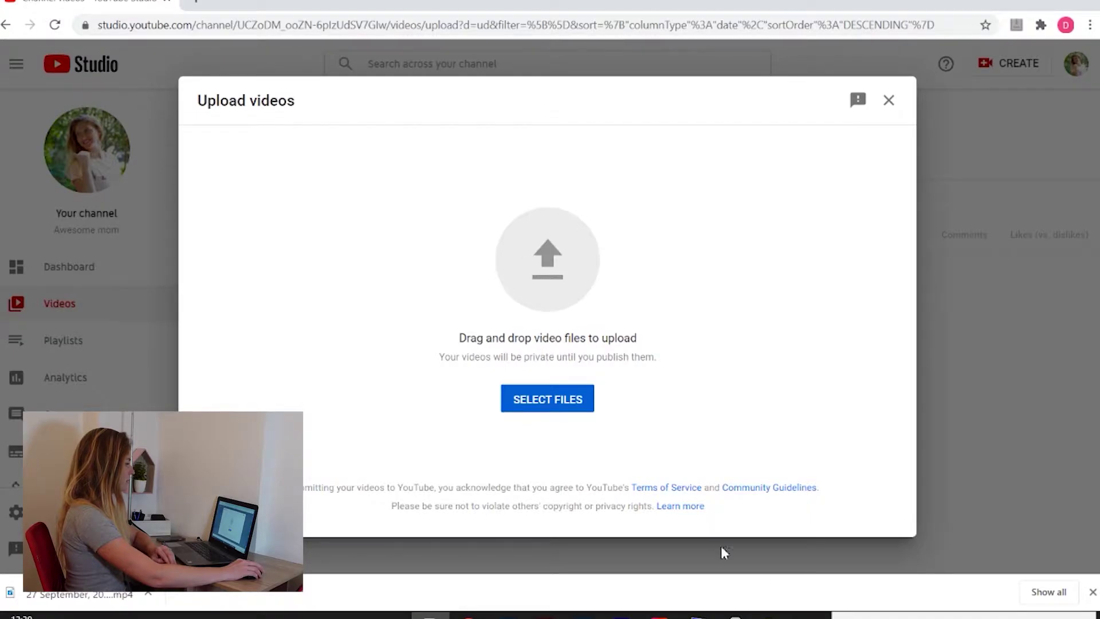
Select IMG_1061.MOV from the Downloads folder to upload the horse-riding clip
click(547, 259)
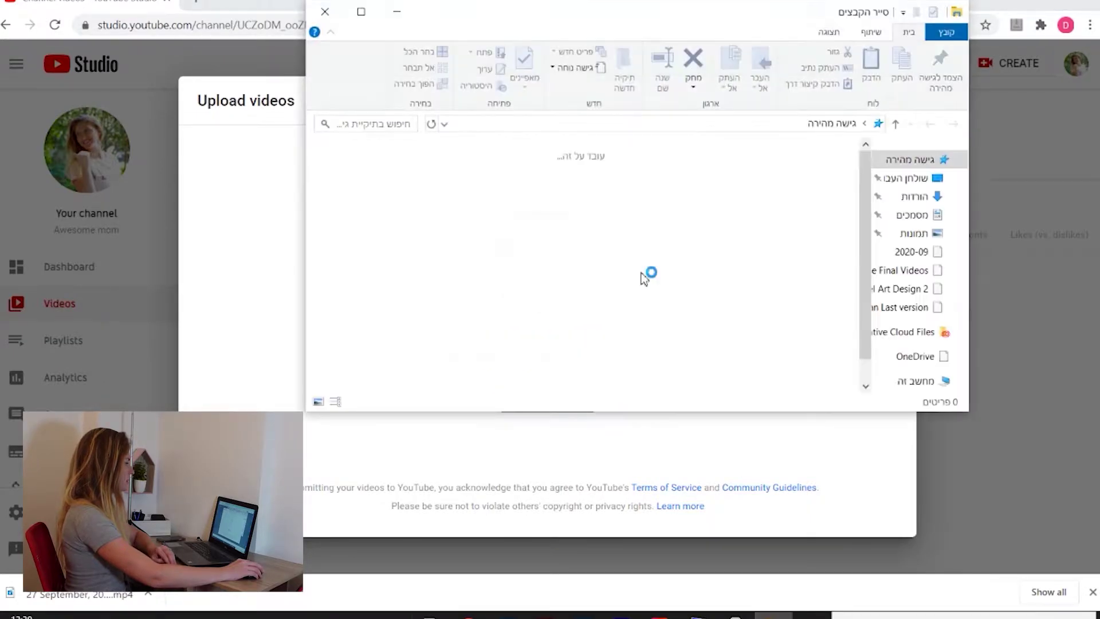
drag(615, 16, 862, 94)
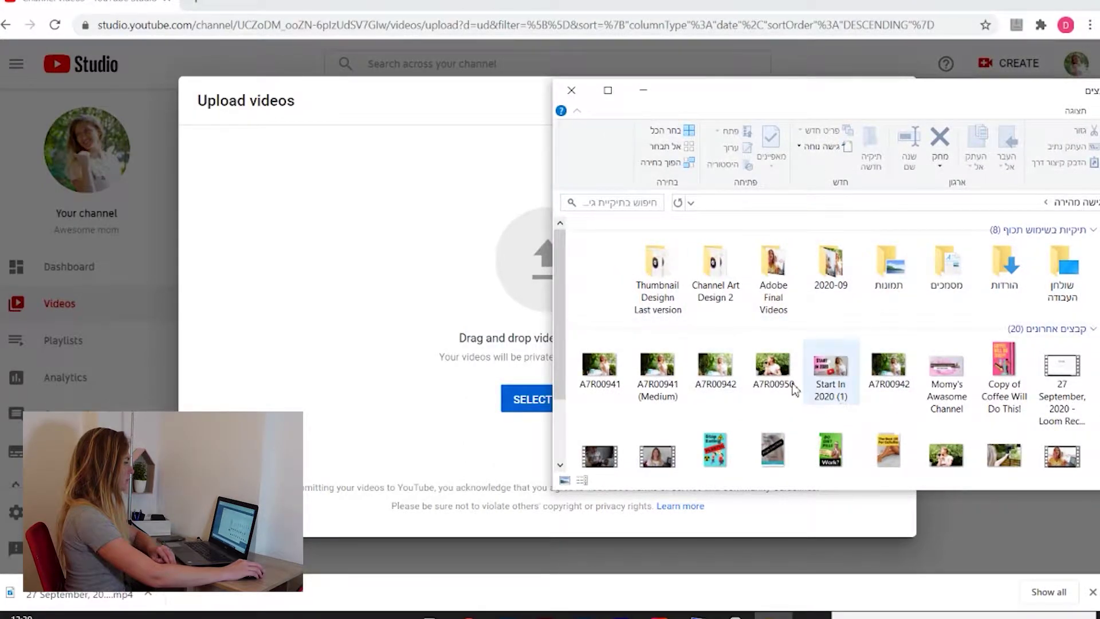
click(571, 90)
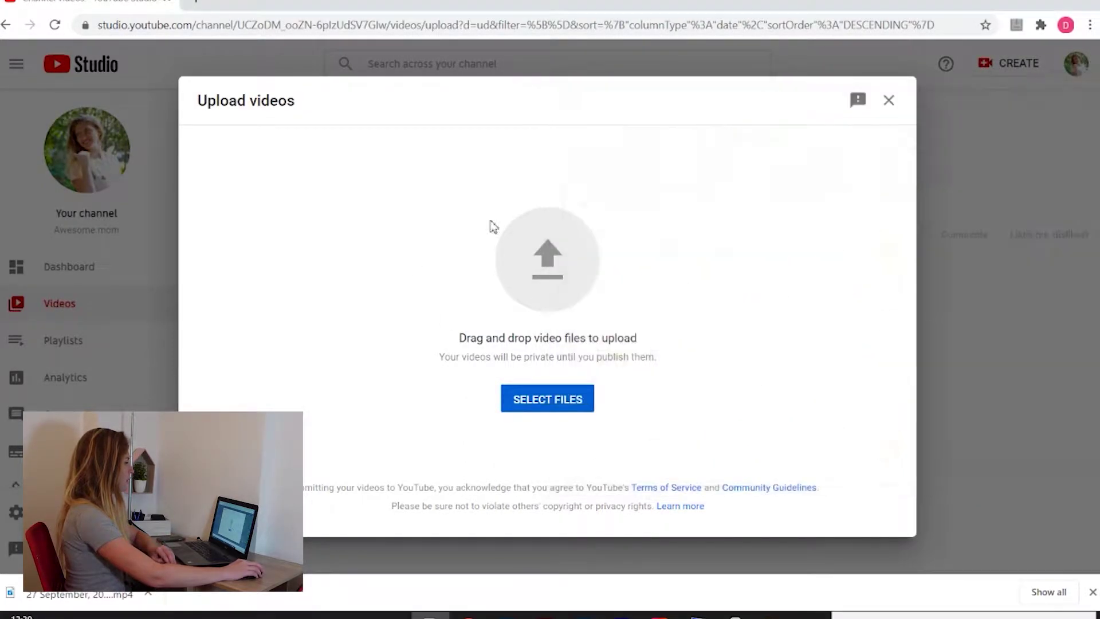
click(537, 271)
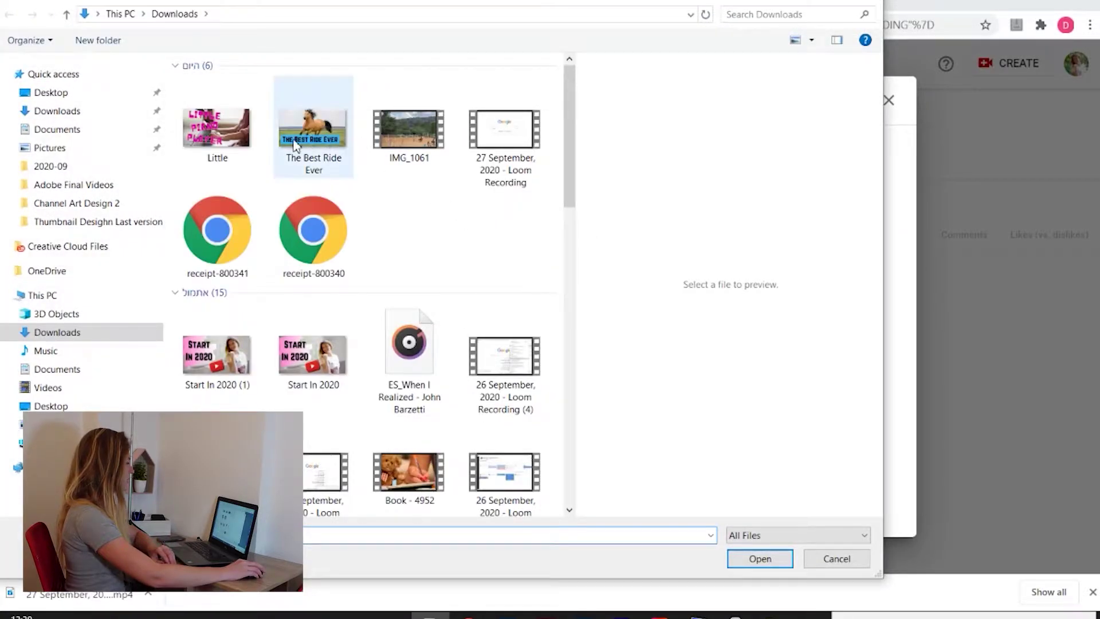
click(413, 122)
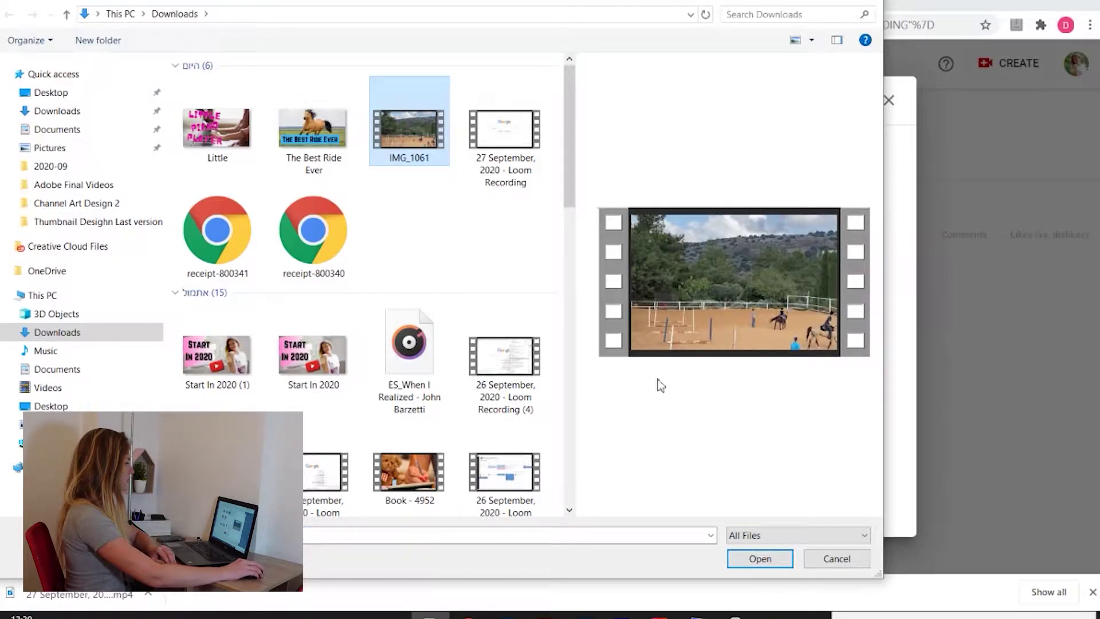
click(760, 559)
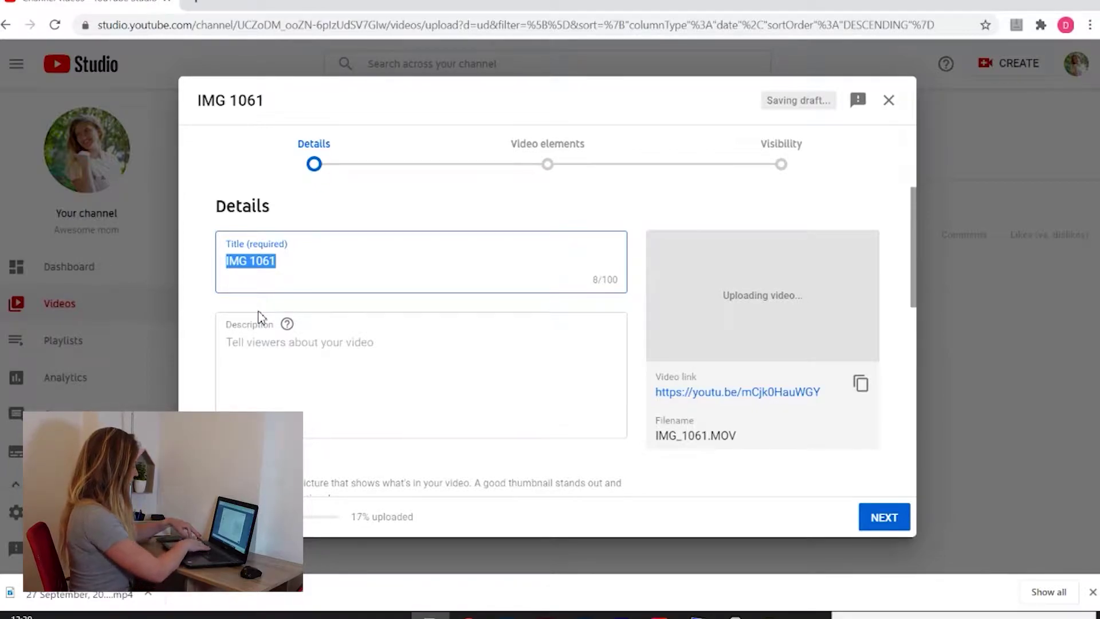
Title the video 'The riding lessons' and set its description to 'The best rise ever'
text(The riding lessons)
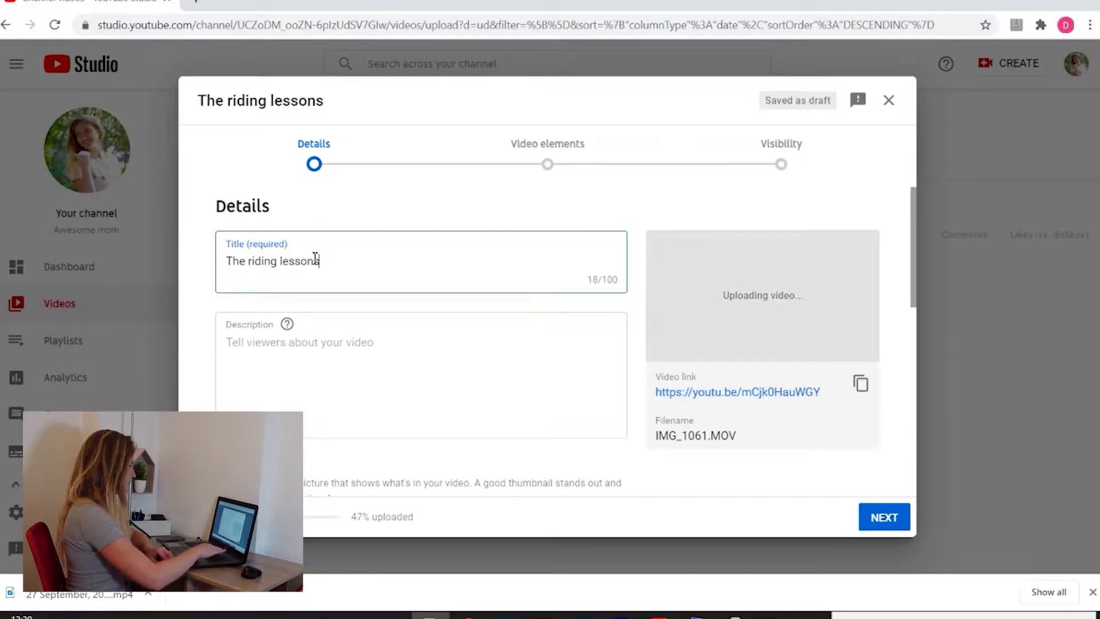
scroll(289, 291, down, 2)
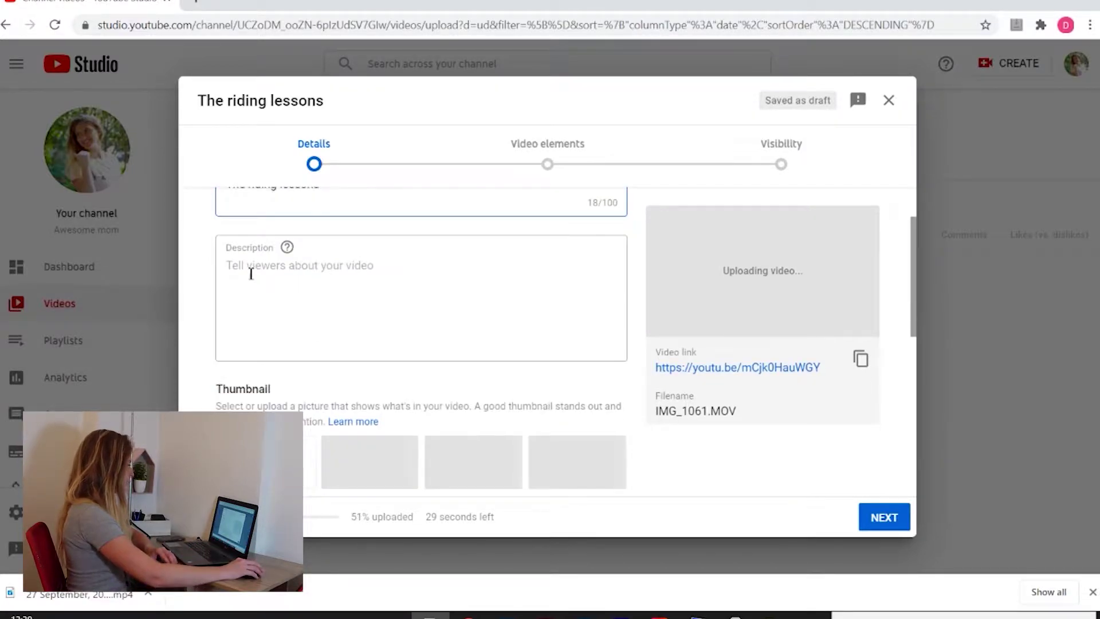
click(250, 274)
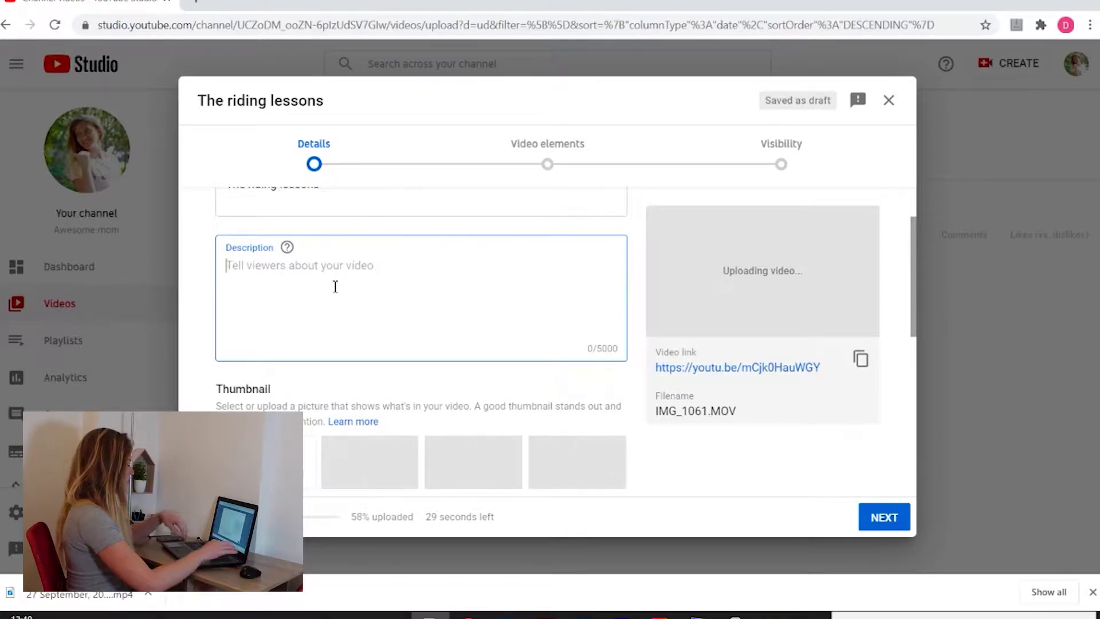
text(ridind)
key(BackSpace)
key(BackSpace)
key(BackSpace)
key(BackSpace)
key(BackSpace)
key(BackSpace)
key(BackSpace)
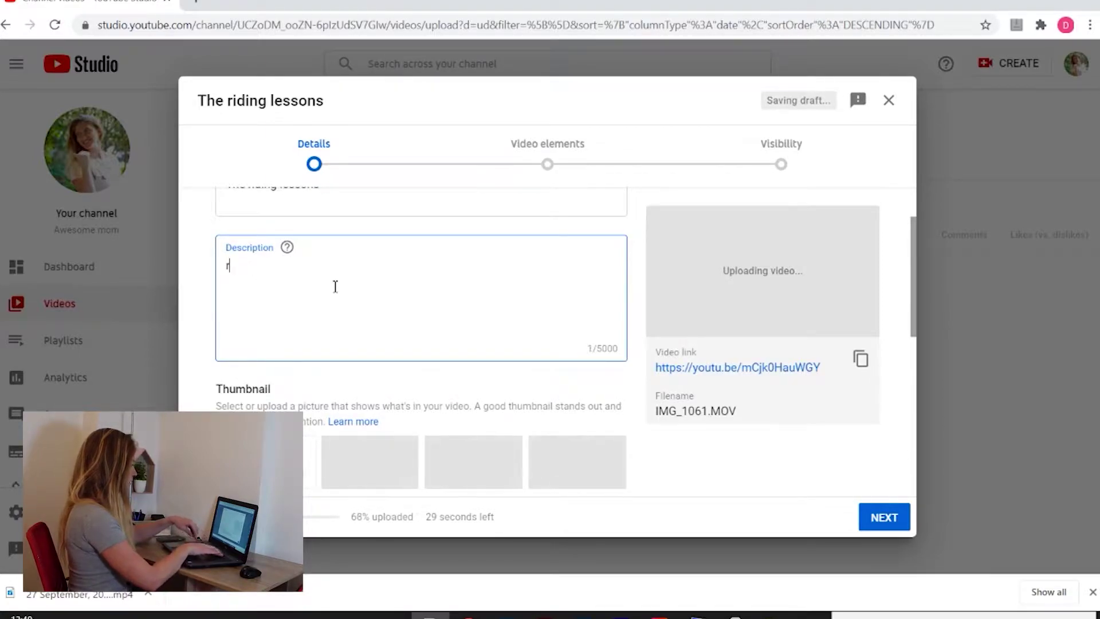
text(The best rise ever)
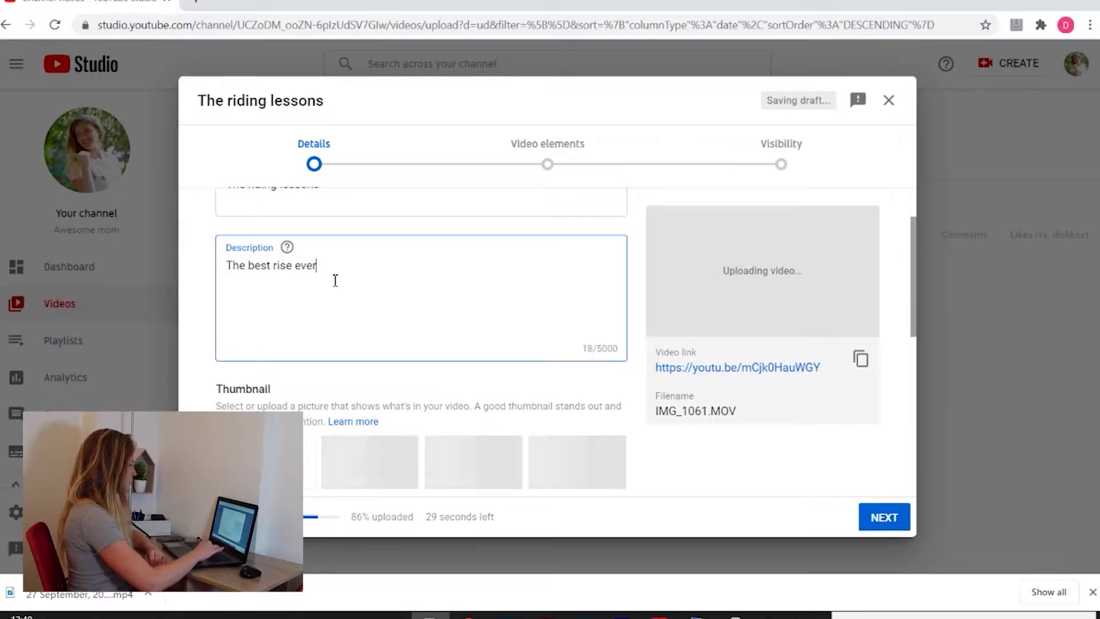
key(Return)
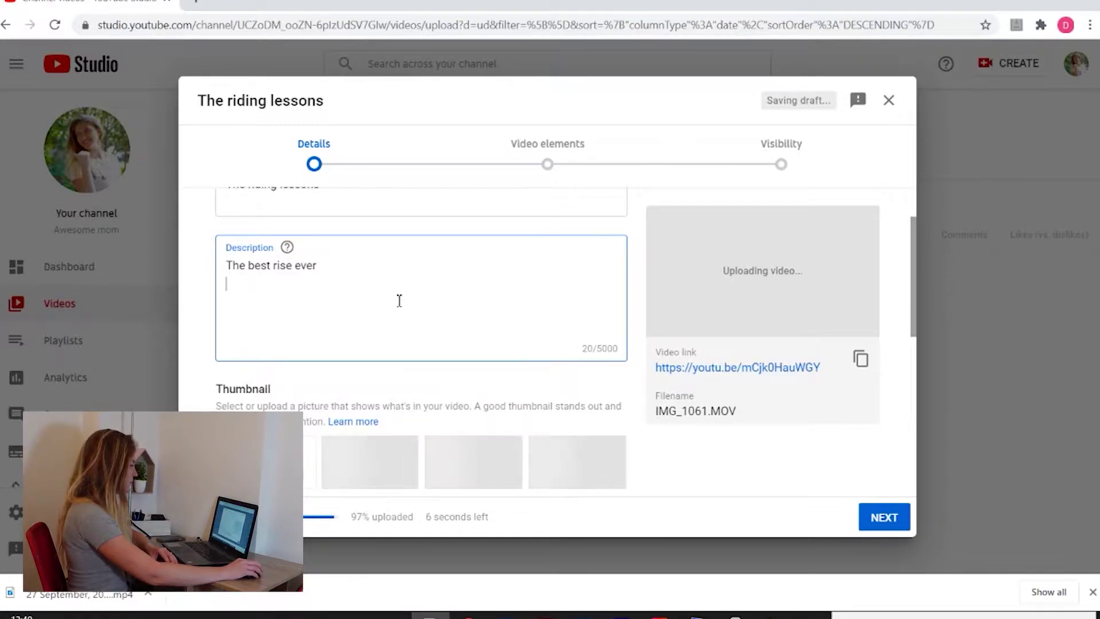
scroll(481, 304, down, 4)
Set 'The Best Ride Ever' image from Downloads as the video's custom thumbnail
scroll(490, 269, up, 1)
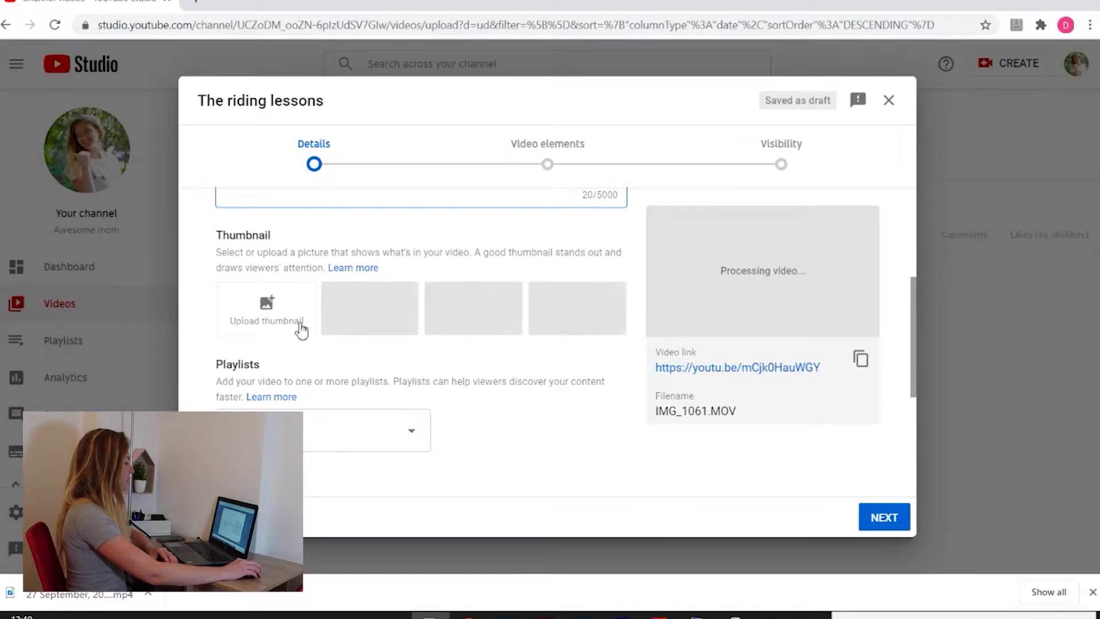
click(244, 318)
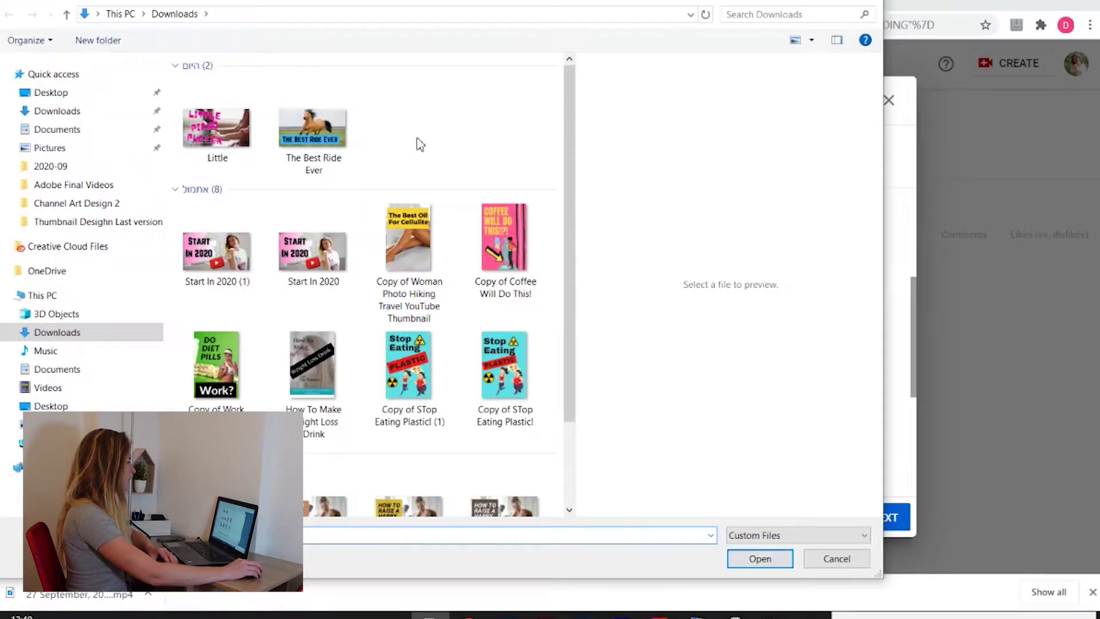
click(305, 129)
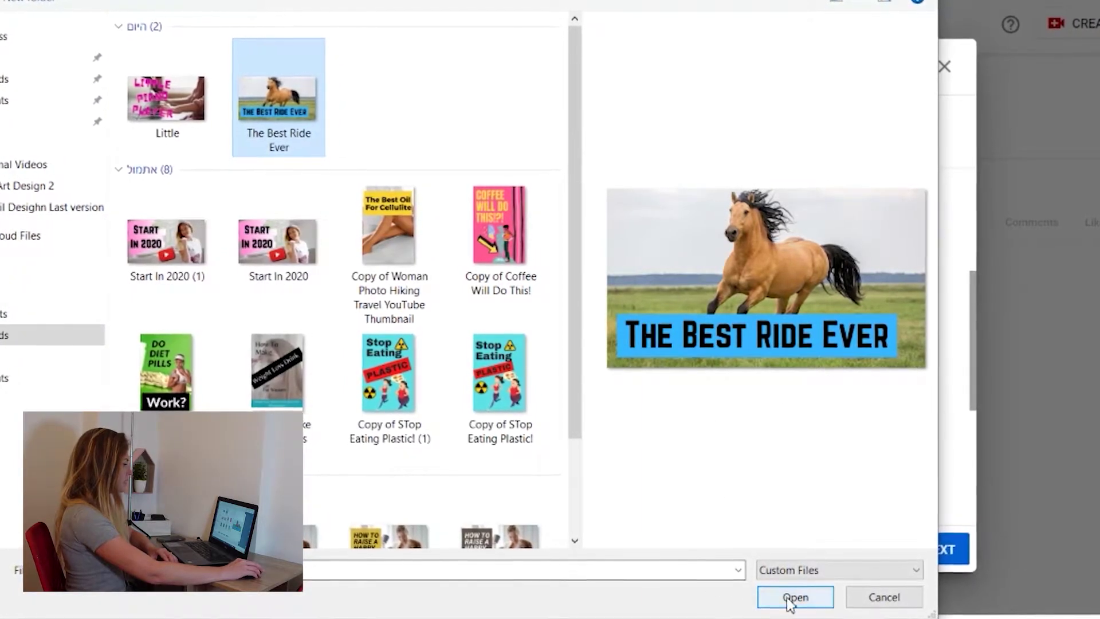
click(796, 597)
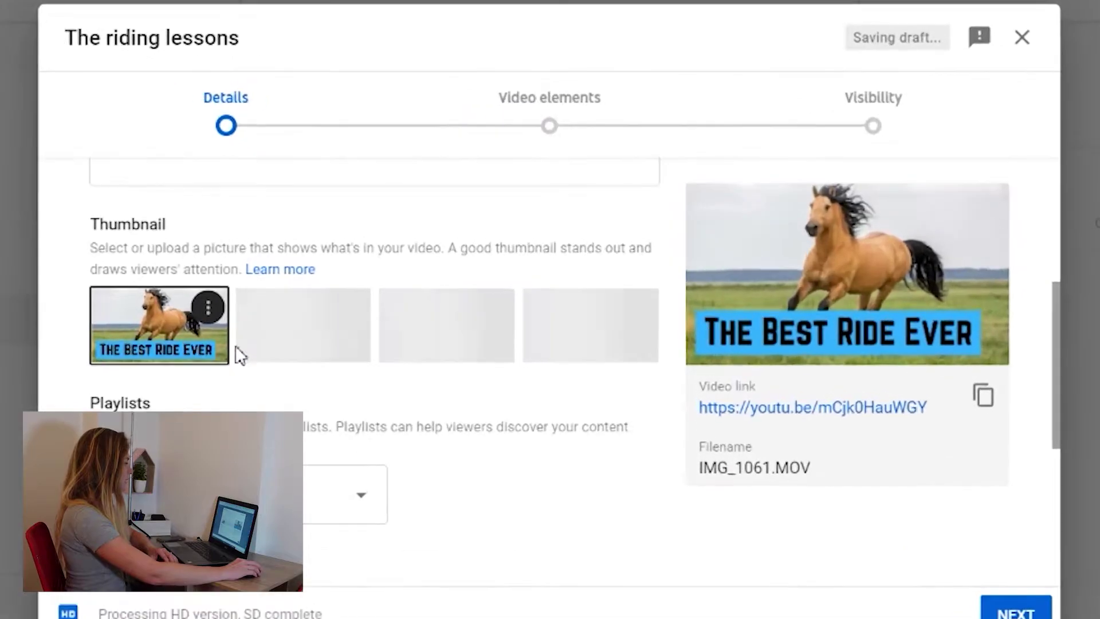
click(208, 310)
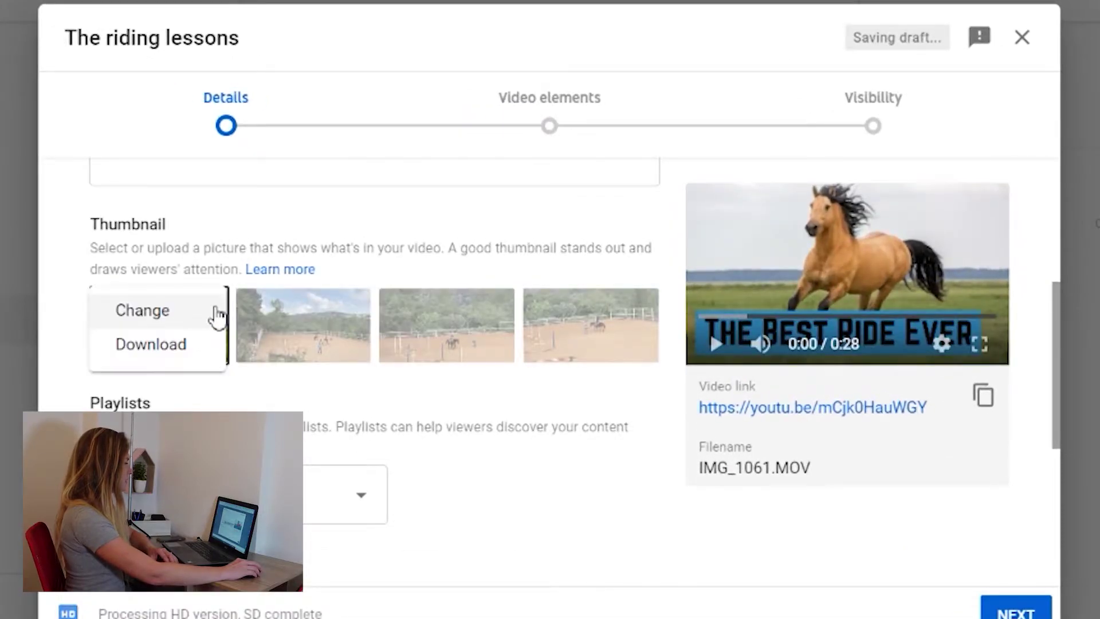
click(444, 235)
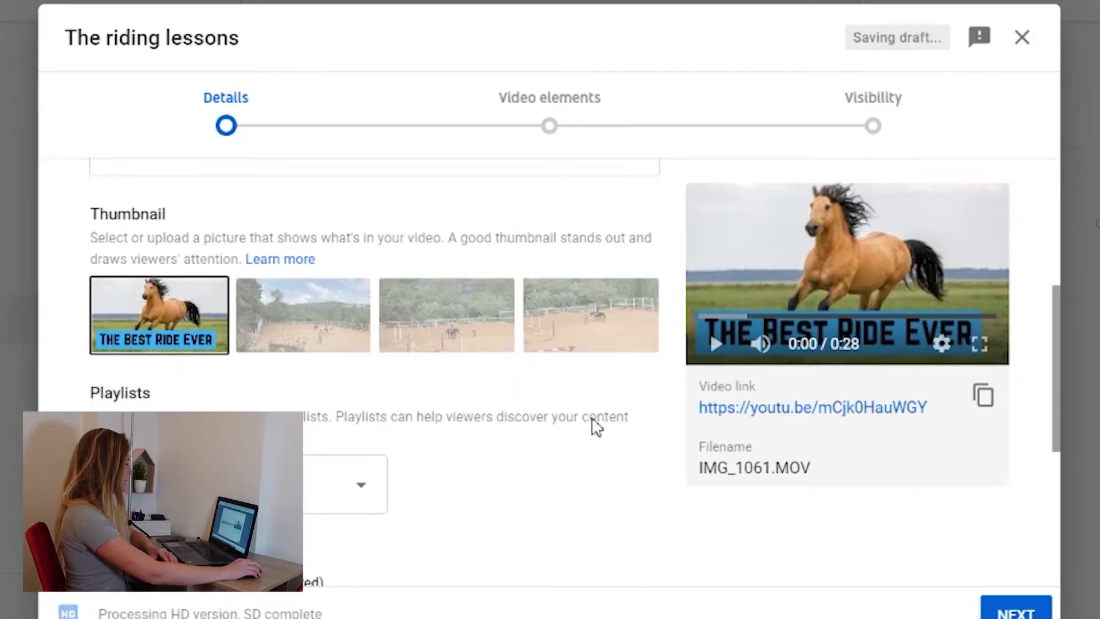
scroll(239, 366, down, 3)
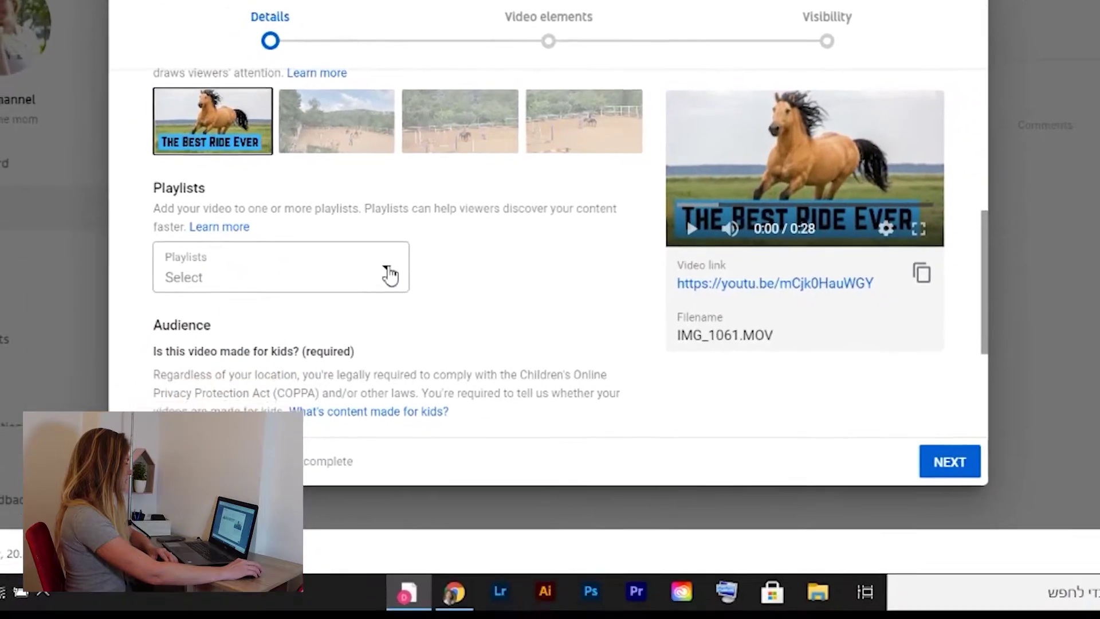
Leave the playlist empty, keep 'No, it's not made for kids', and expand More options
click(369, 347)
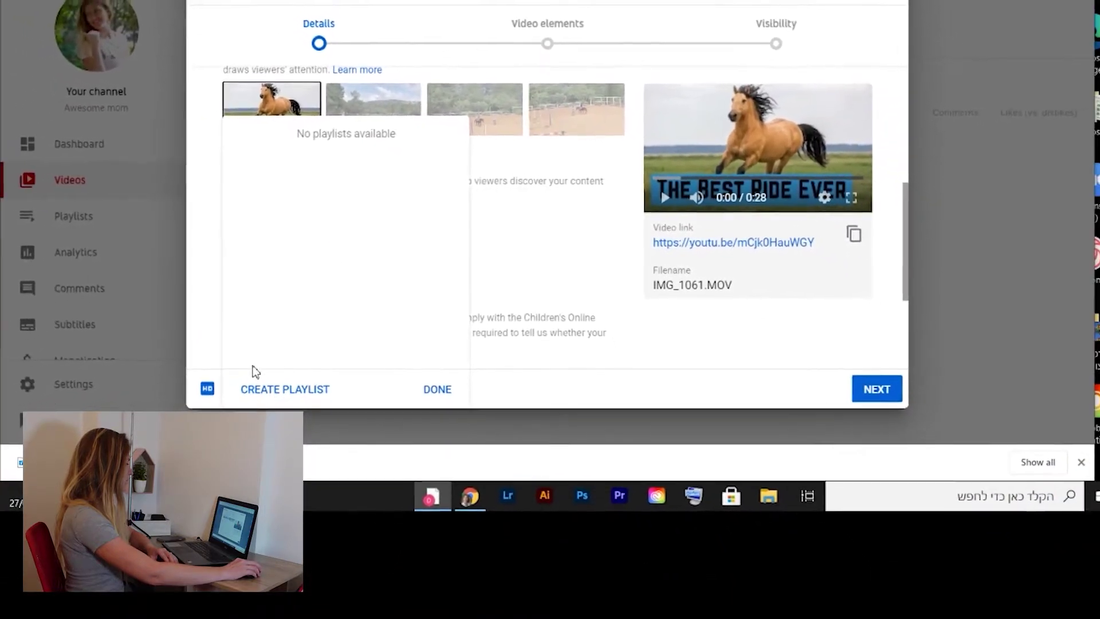
click(441, 379)
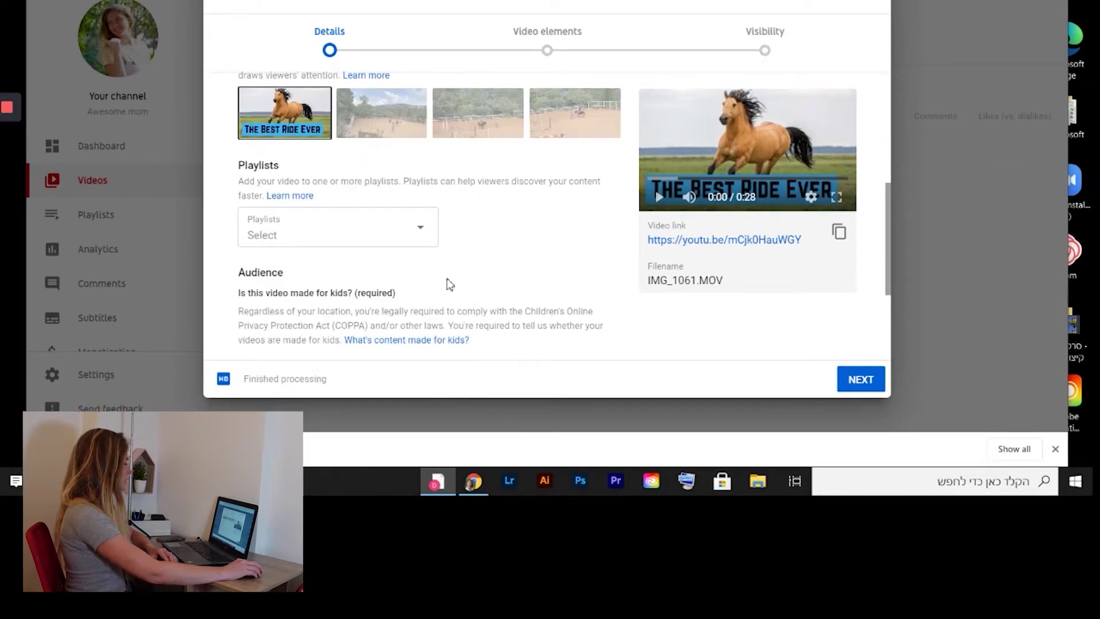
scroll(447, 280, down, 2)
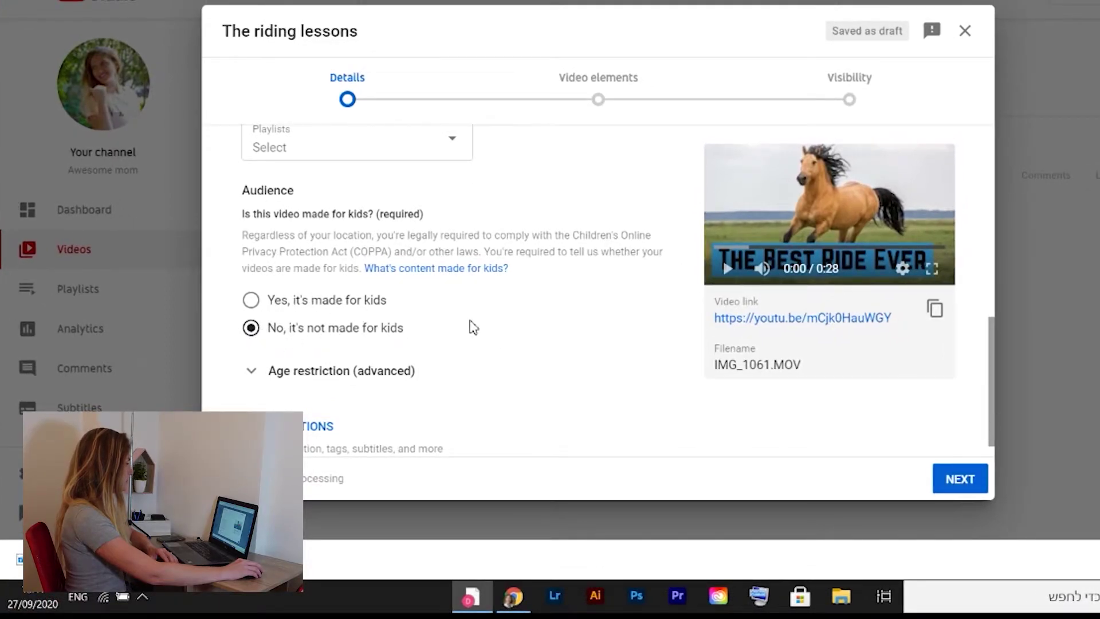
scroll(473, 328, down, 1)
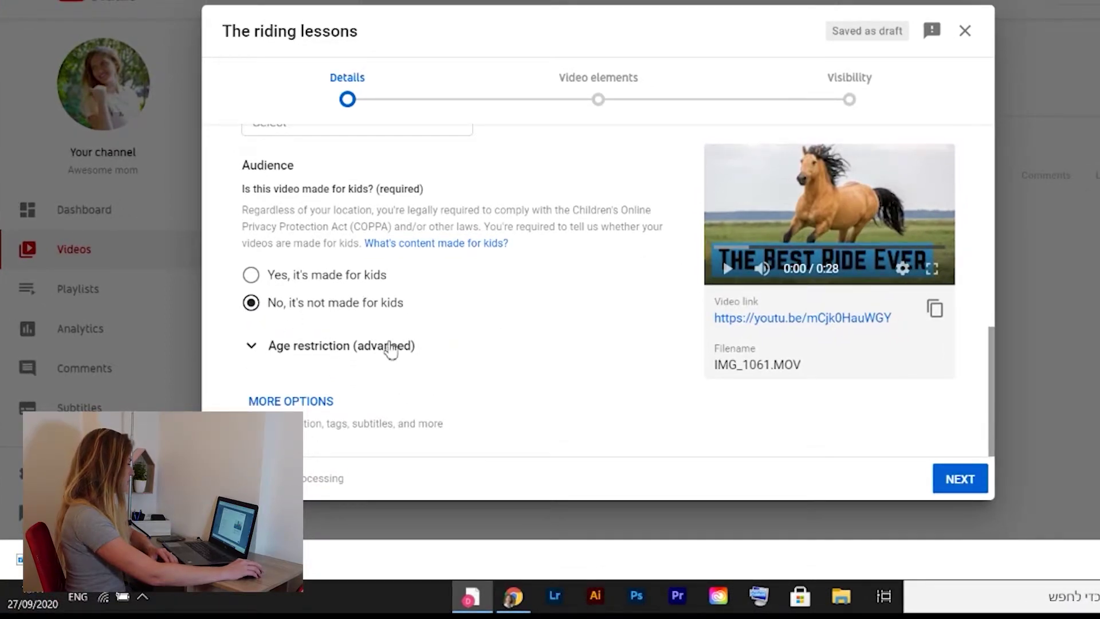
click(293, 402)
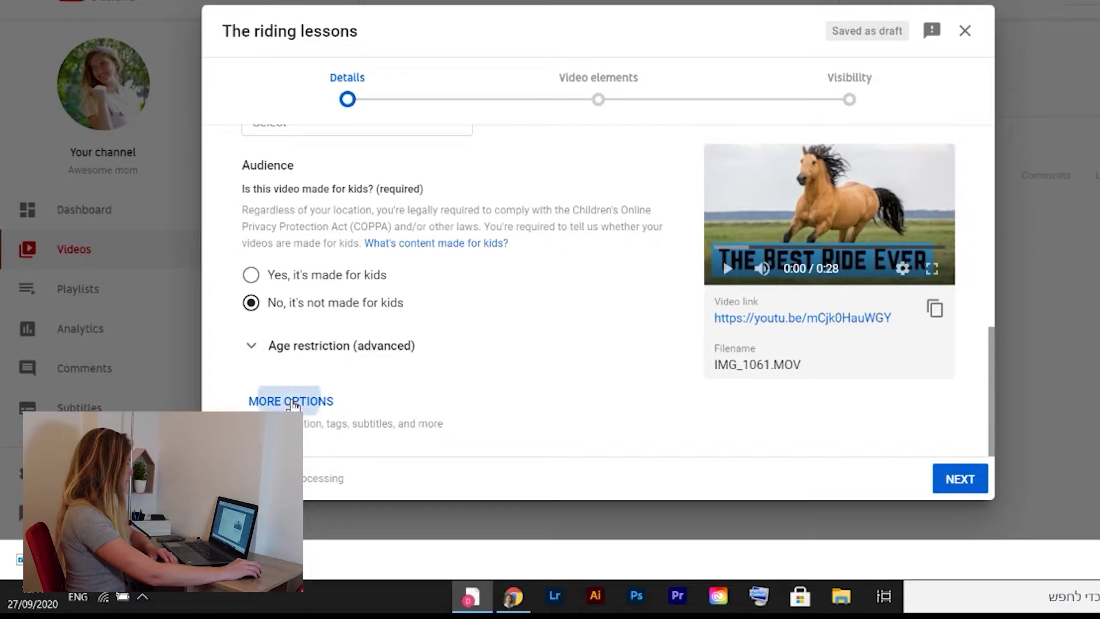
scroll(406, 338, down, 3)
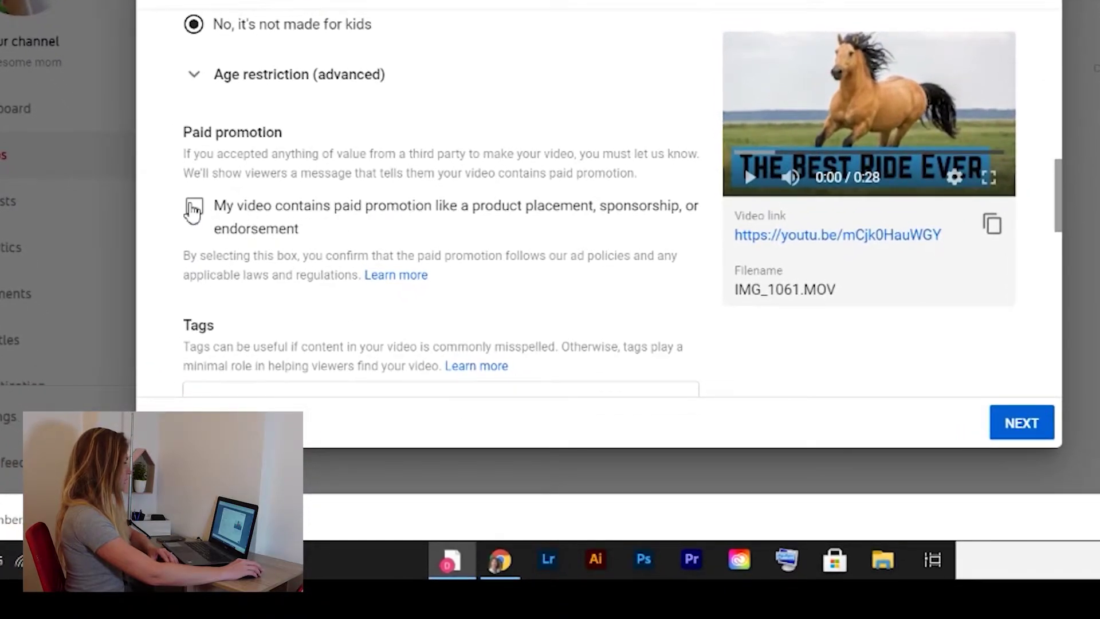
Add the tags 'my son' and 'mom', then review the remaining Details fields
scroll(479, 246, down, 3)
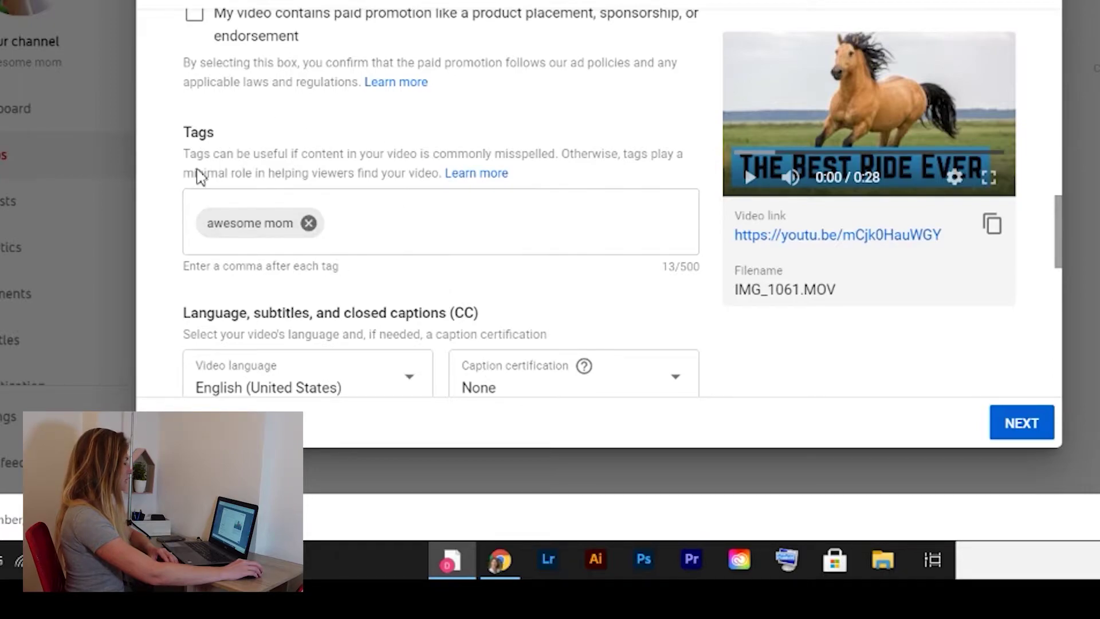
click(347, 223)
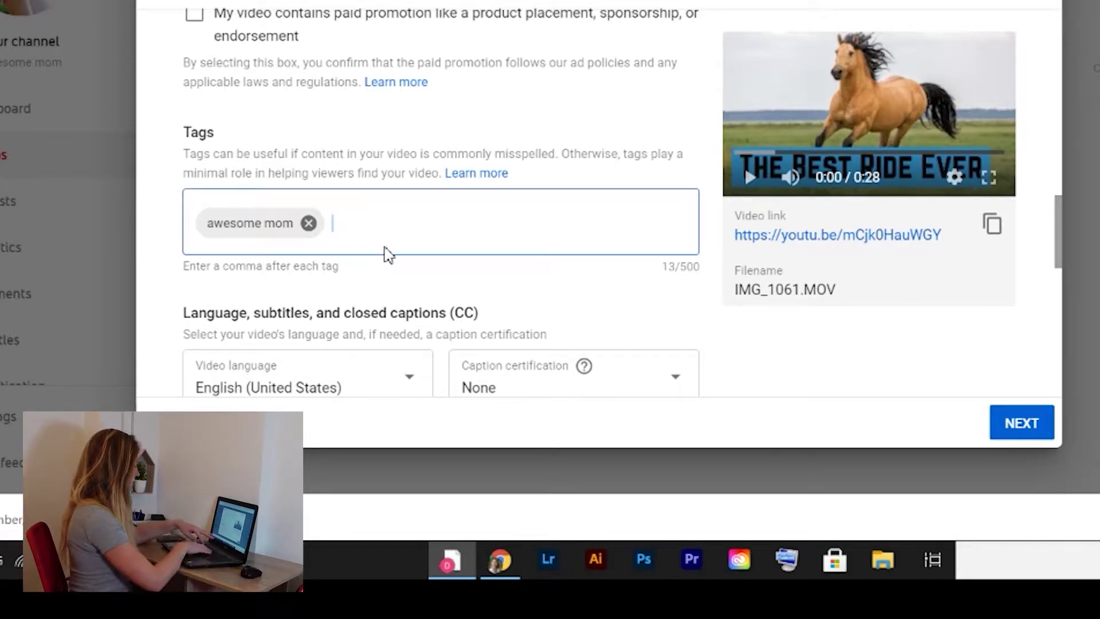
text(my son)
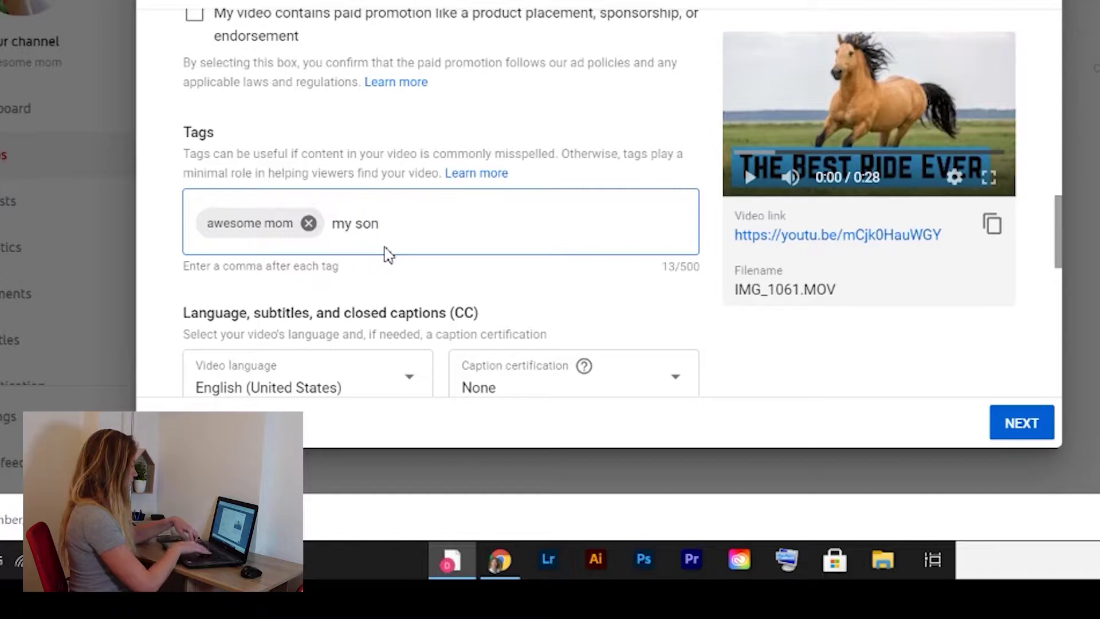
text(,)
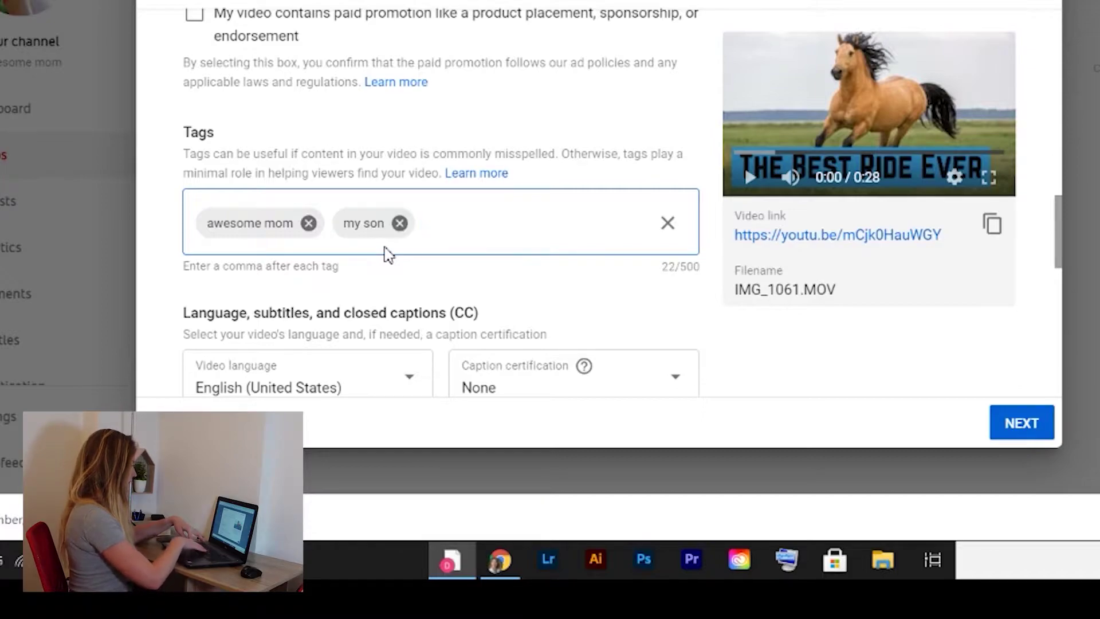
text(mom)
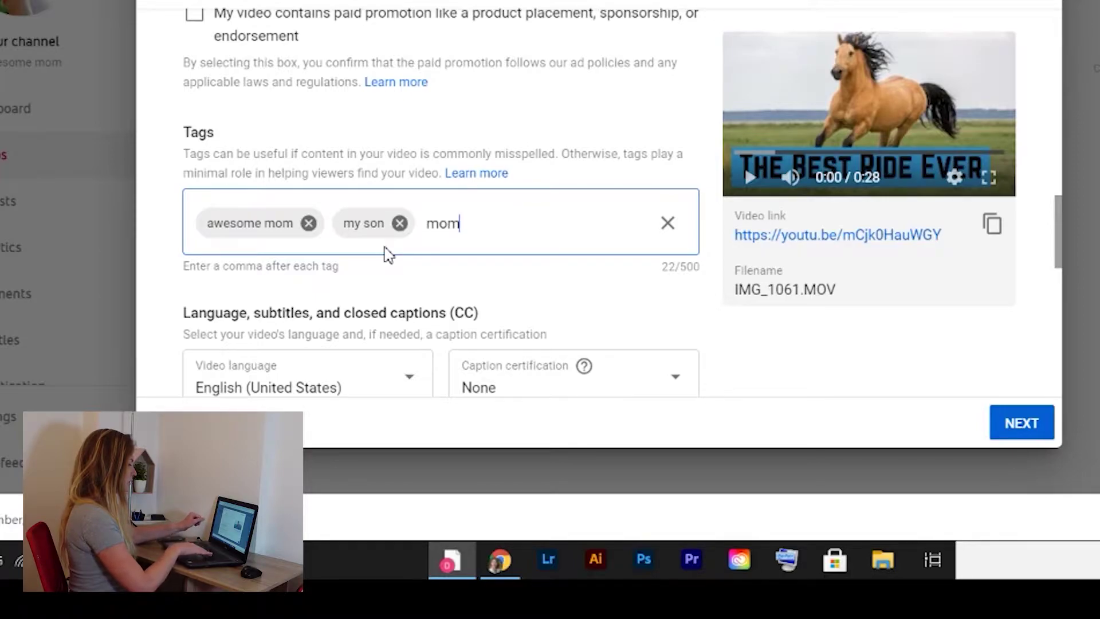
text(,)
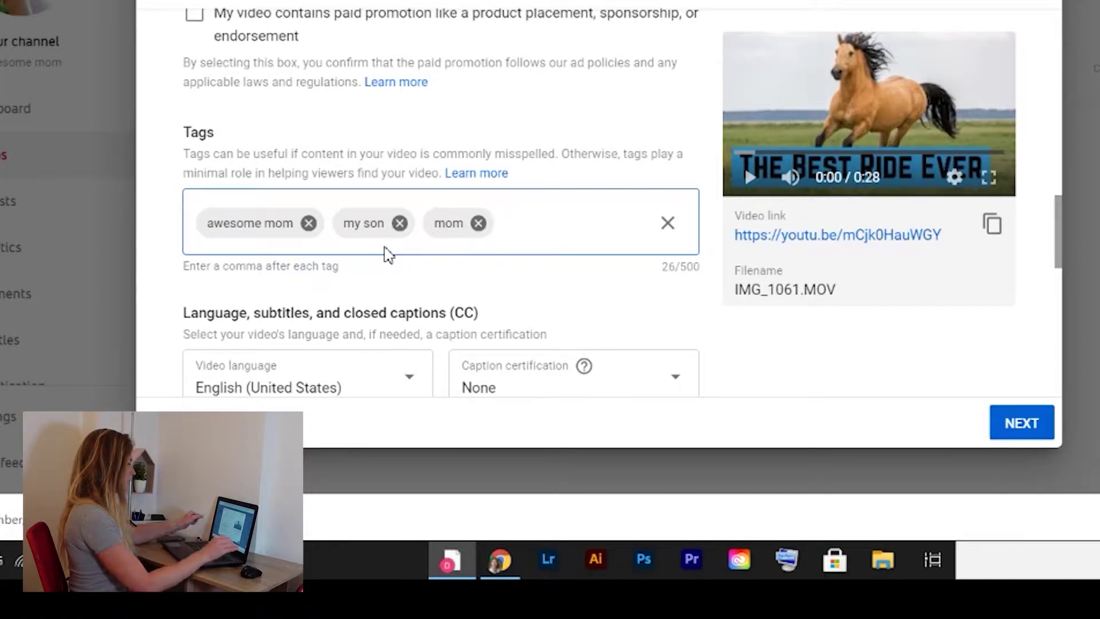
scroll(462, 262, down, 3)
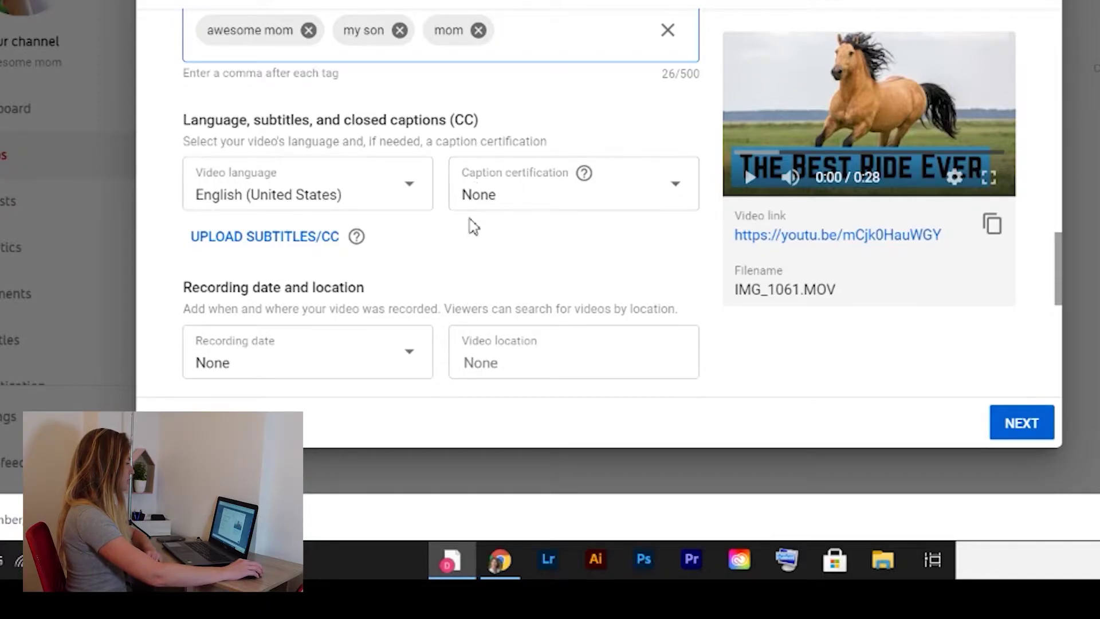
scroll(502, 238, down, 4)
scroll(466, 196, up, 2)
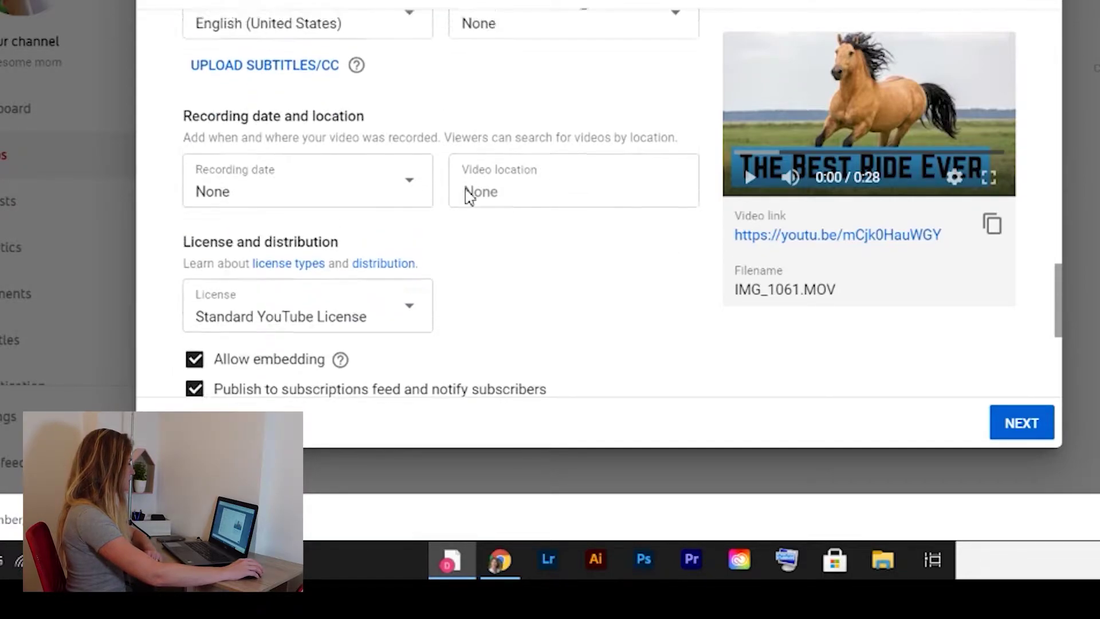
scroll(253, 172, down, 2)
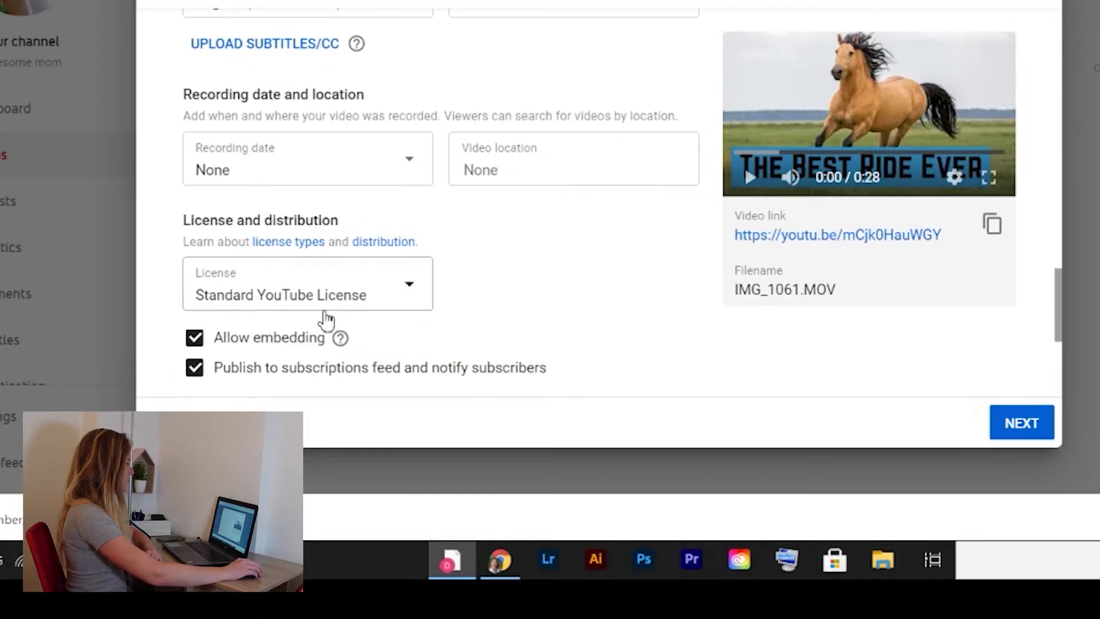
scroll(592, 229, down, 5)
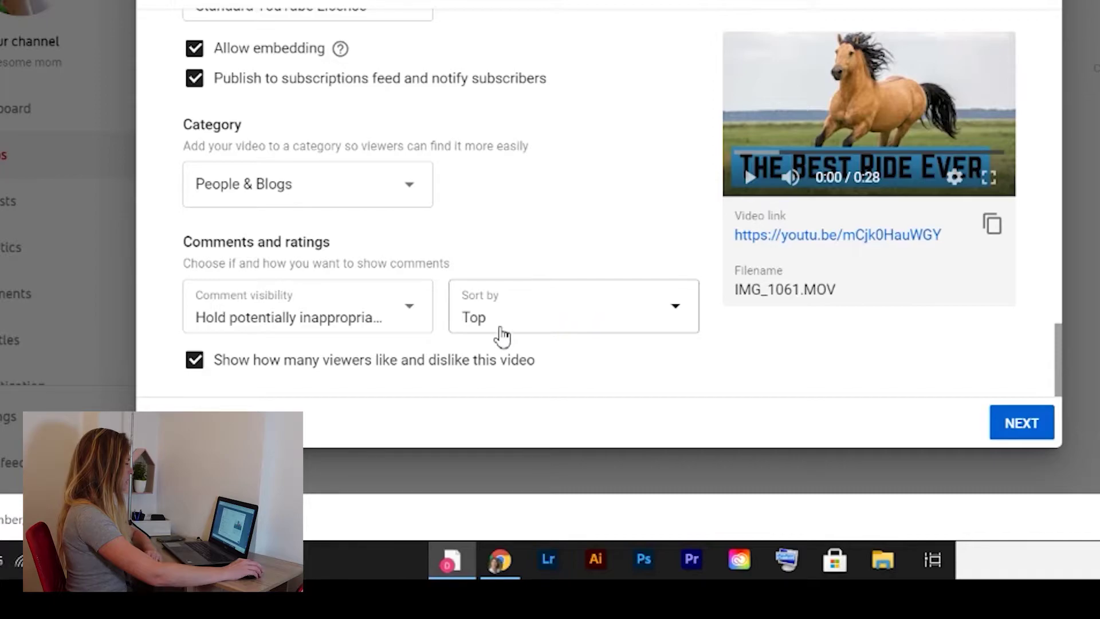
Advance to the Video elements step and begin adding an end screen
click(1013, 427)
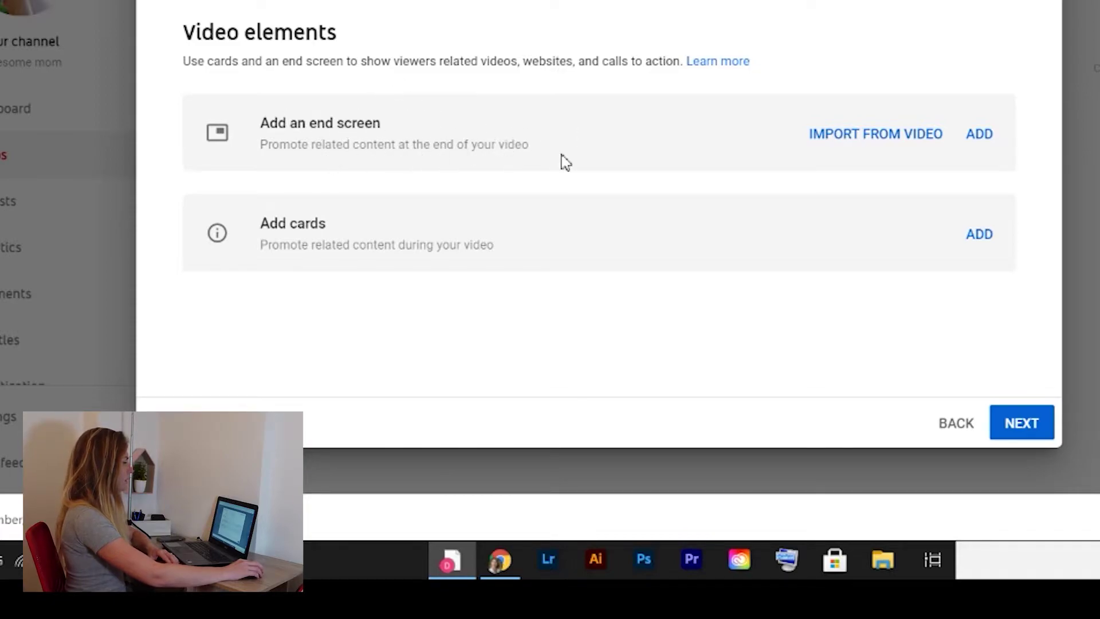
click(987, 139)
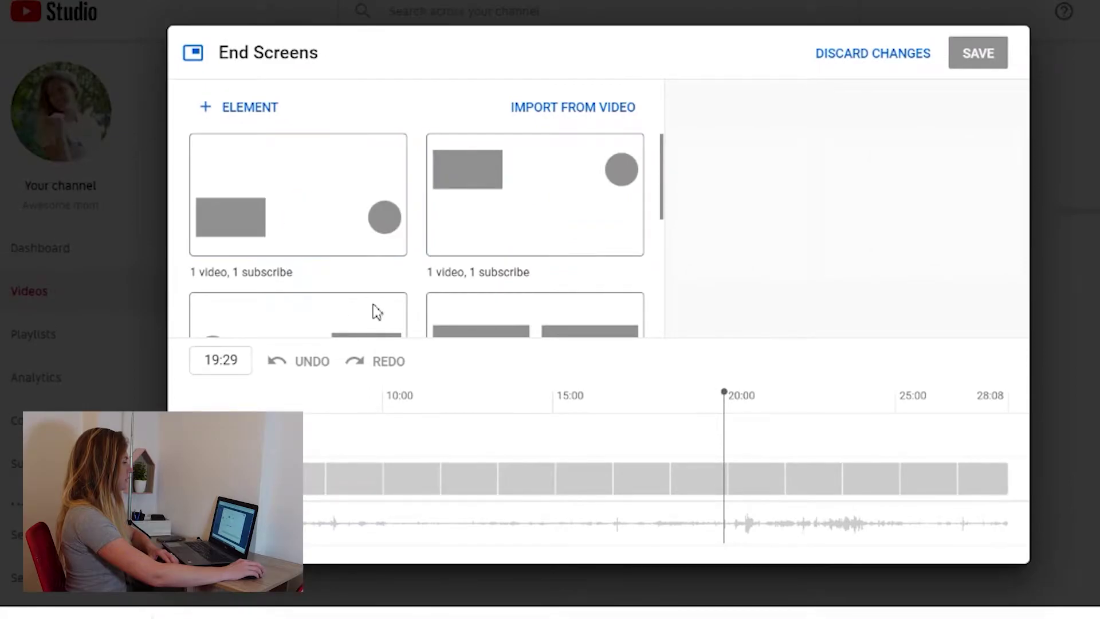
Scrub the end-screen preview to 26:03 near the end of the video
scroll(572, 243, down, 3)
scroll(577, 241, up, 3)
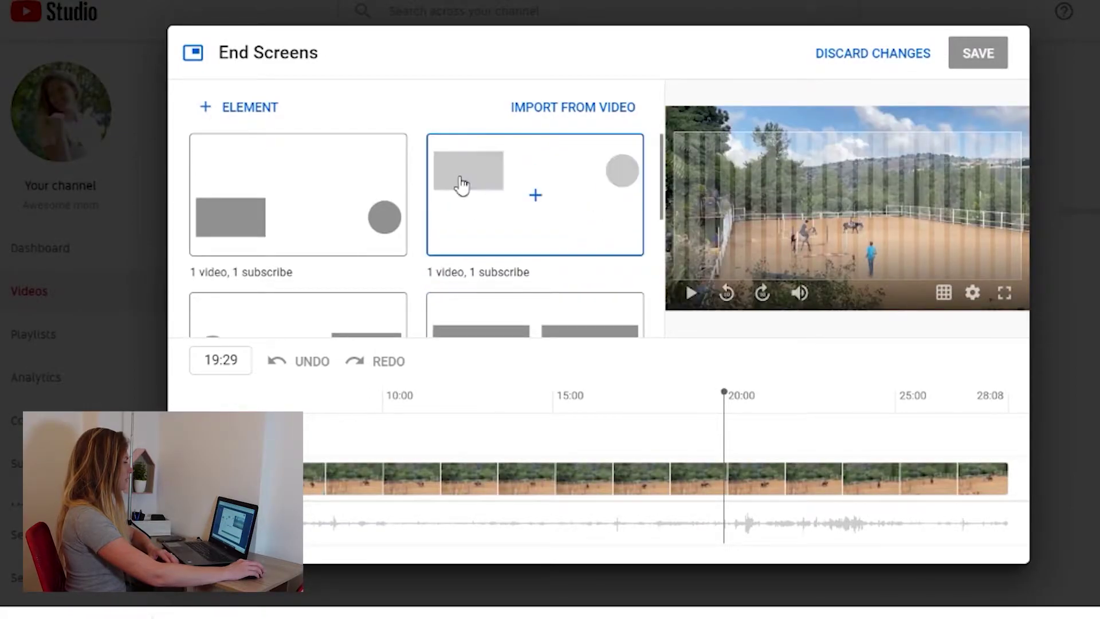
scroll(474, 195, down, 3)
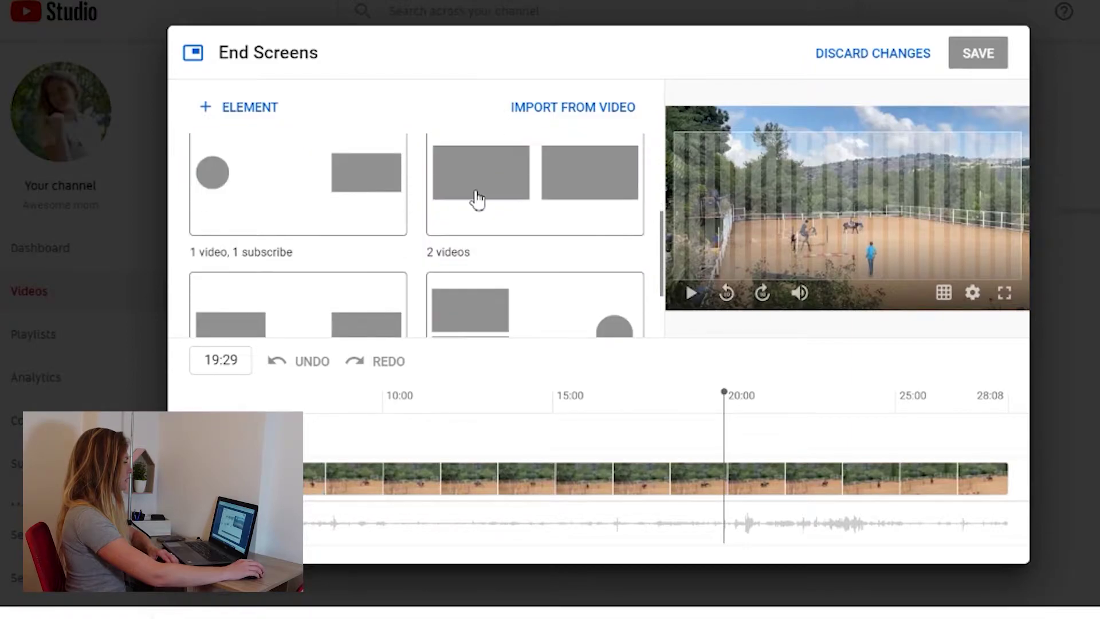
scroll(458, 201, up, 3)
scroll(515, 238, down, 3)
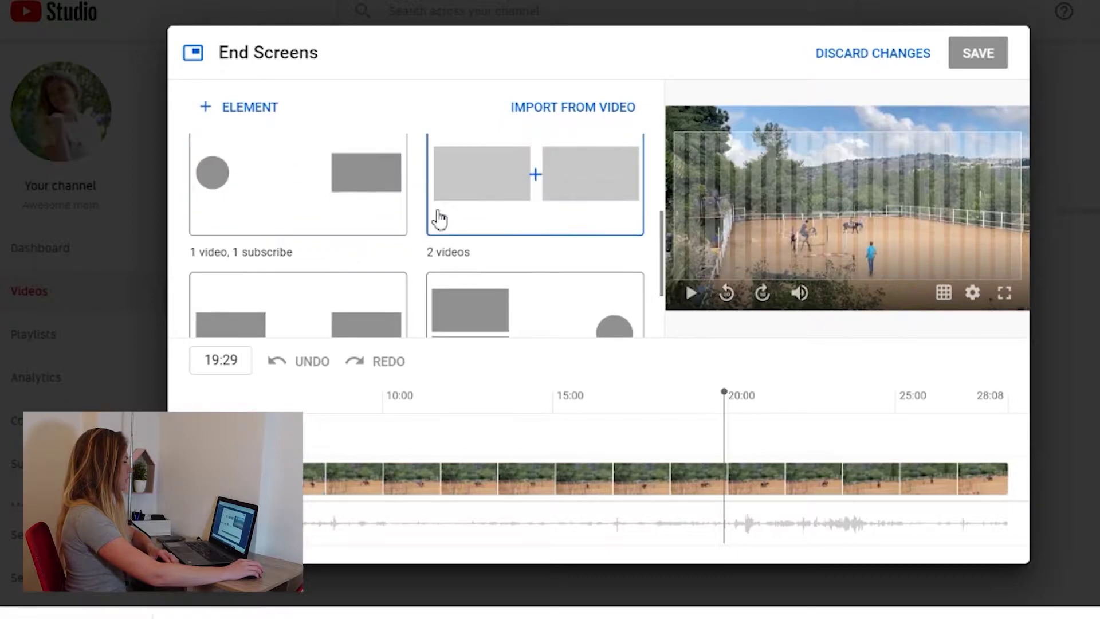
scroll(461, 226, down, 3)
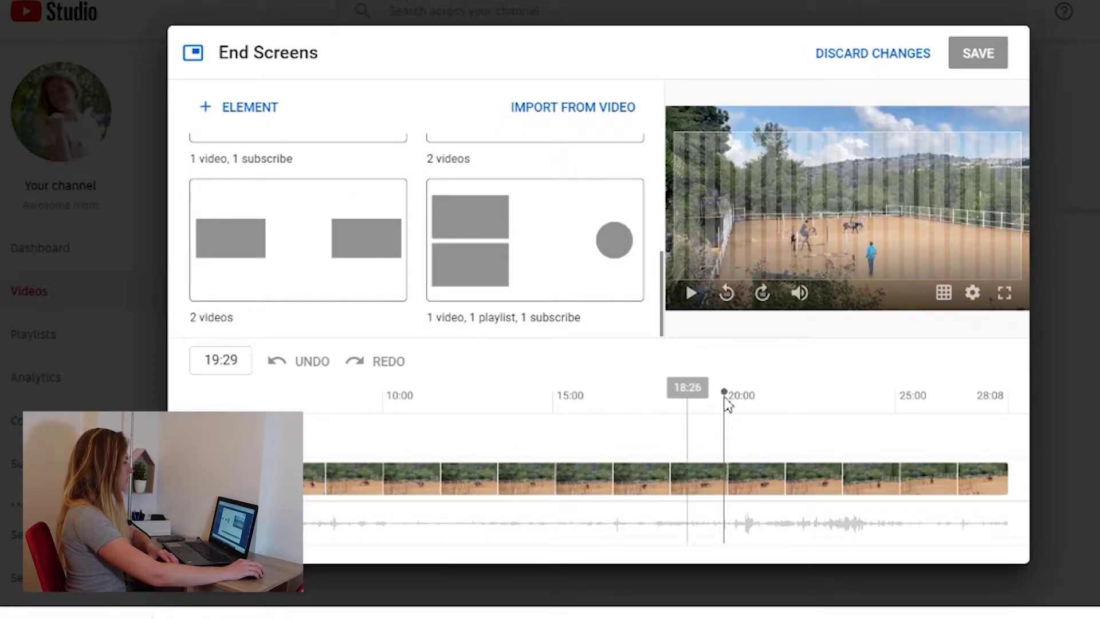
mouse_move(725, 424)
mouse_down()
mouse_move(768, 430)
mouse_move(710, 421)
mouse_up()
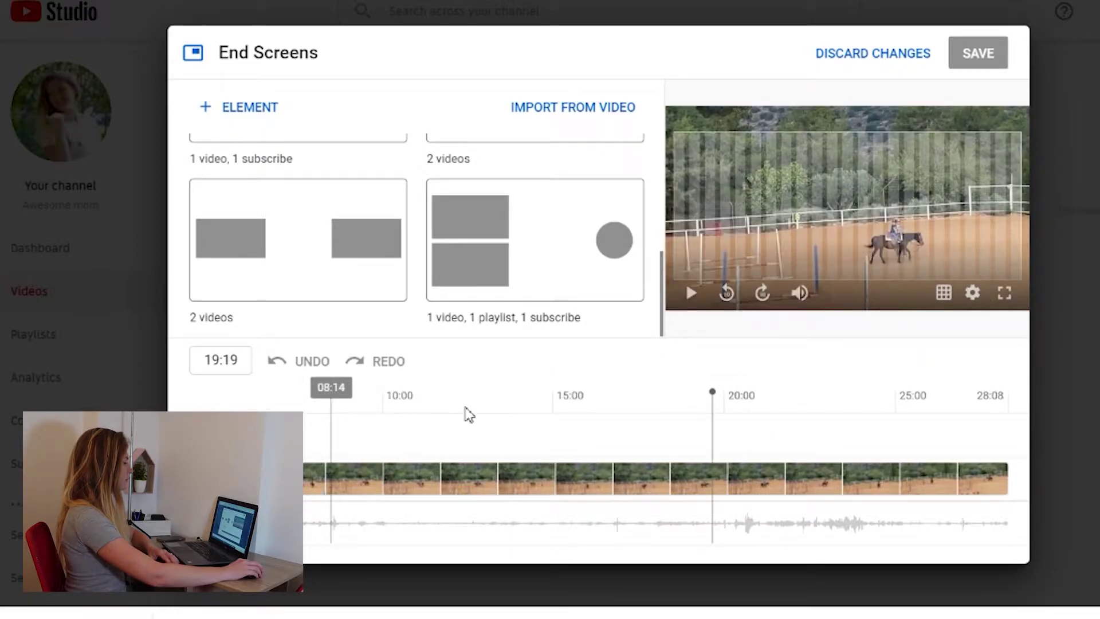
drag(714, 415, 934, 415)
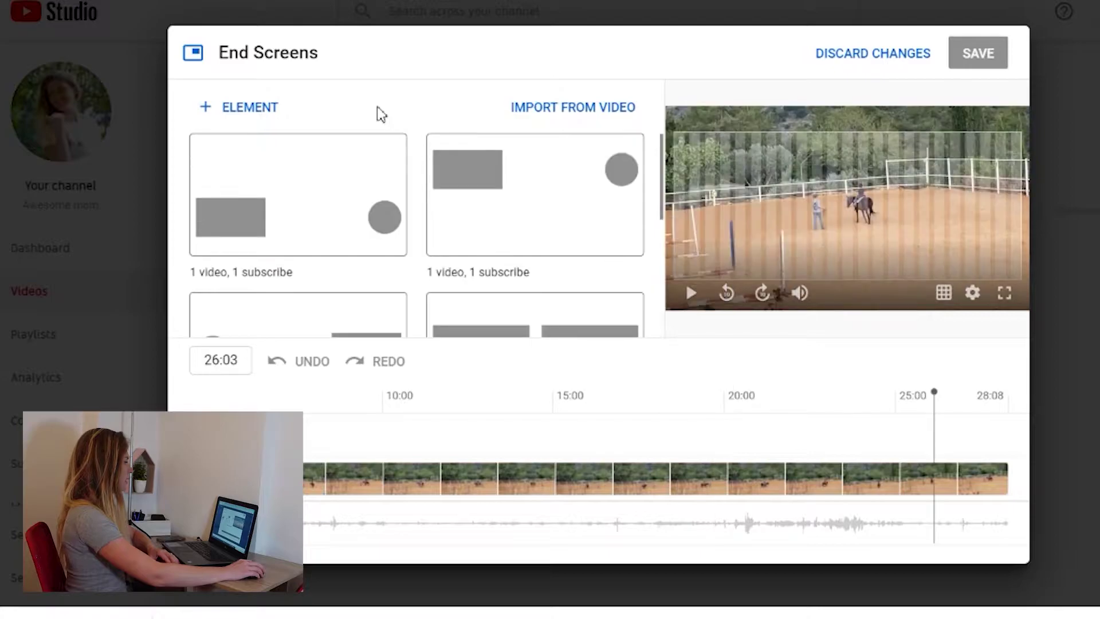
Apply the 1 video, 1 subscribe template, arrange both elements, delay the subscribe start, and save
click(547, 236)
drag(720, 149, 773, 195)
drag(964, 155, 961, 244)
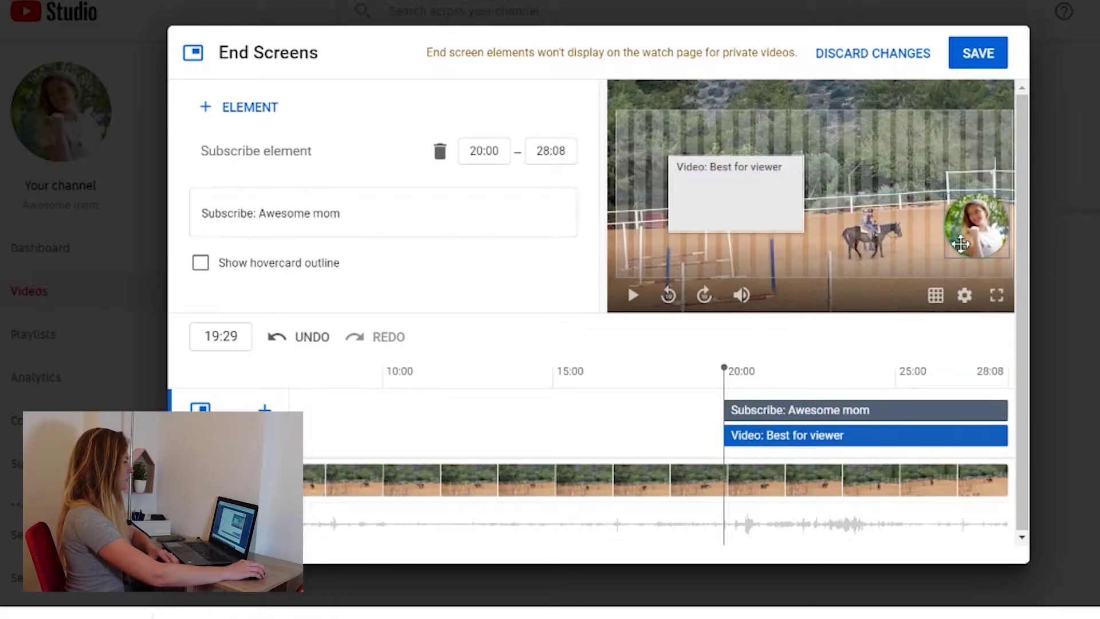
drag(754, 198, 728, 190)
drag(849, 138, 957, 166)
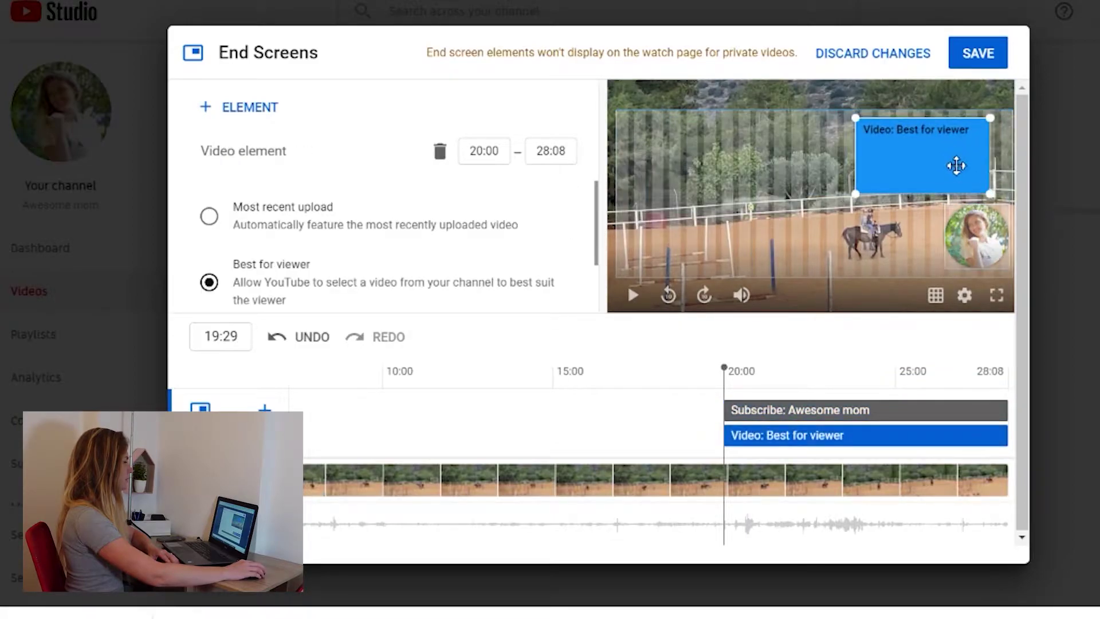
drag(972, 239, 678, 212)
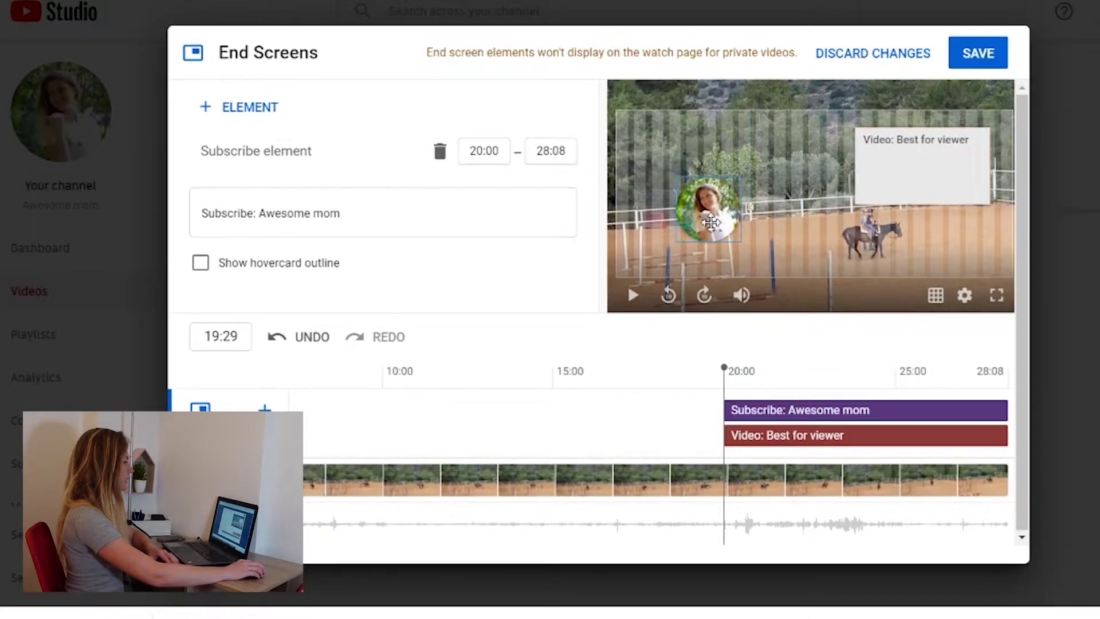
drag(724, 413, 781, 422)
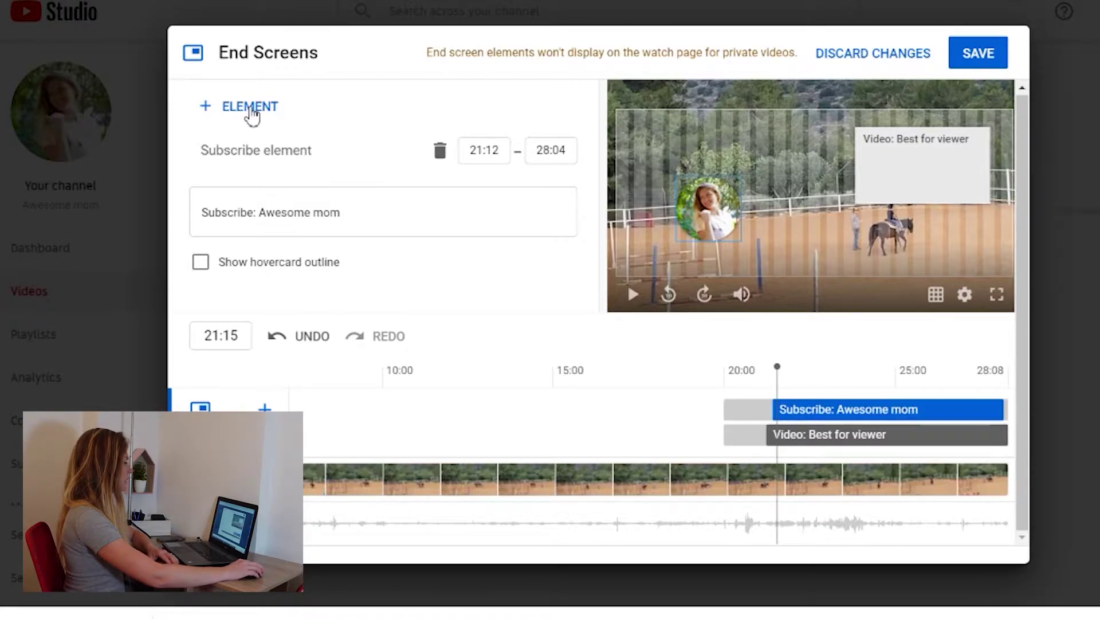
click(978, 53)
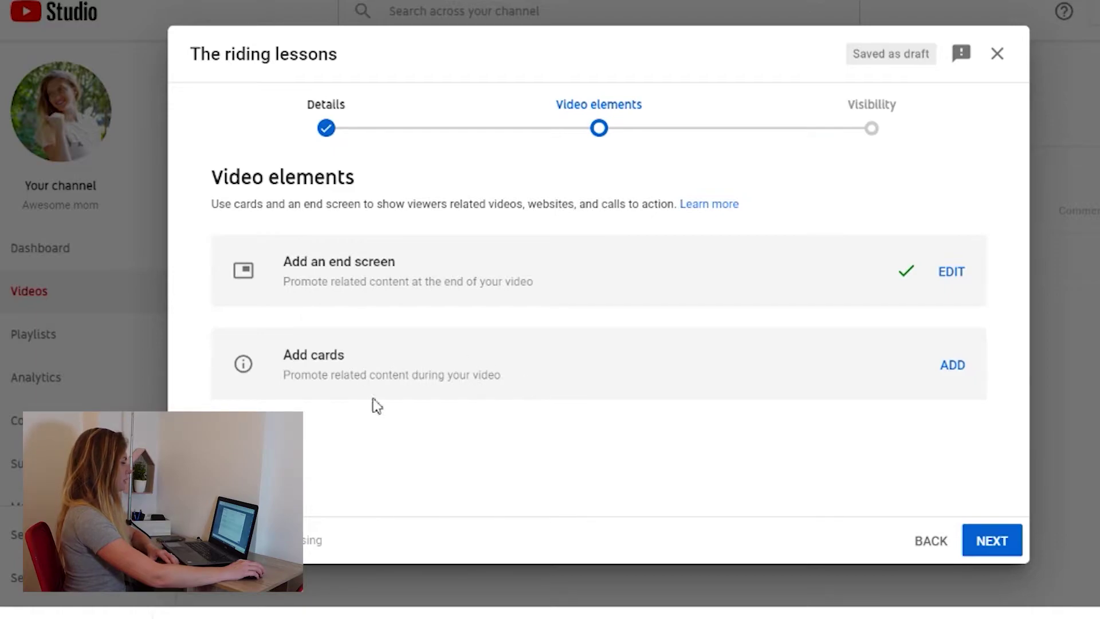
click(952, 369)
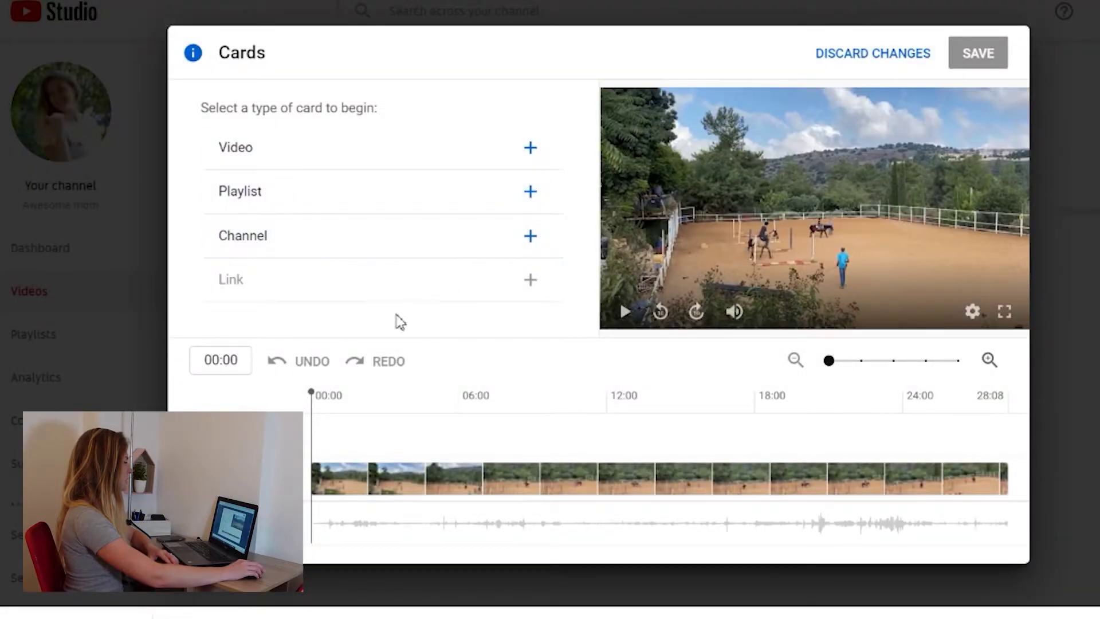
click(585, 423)
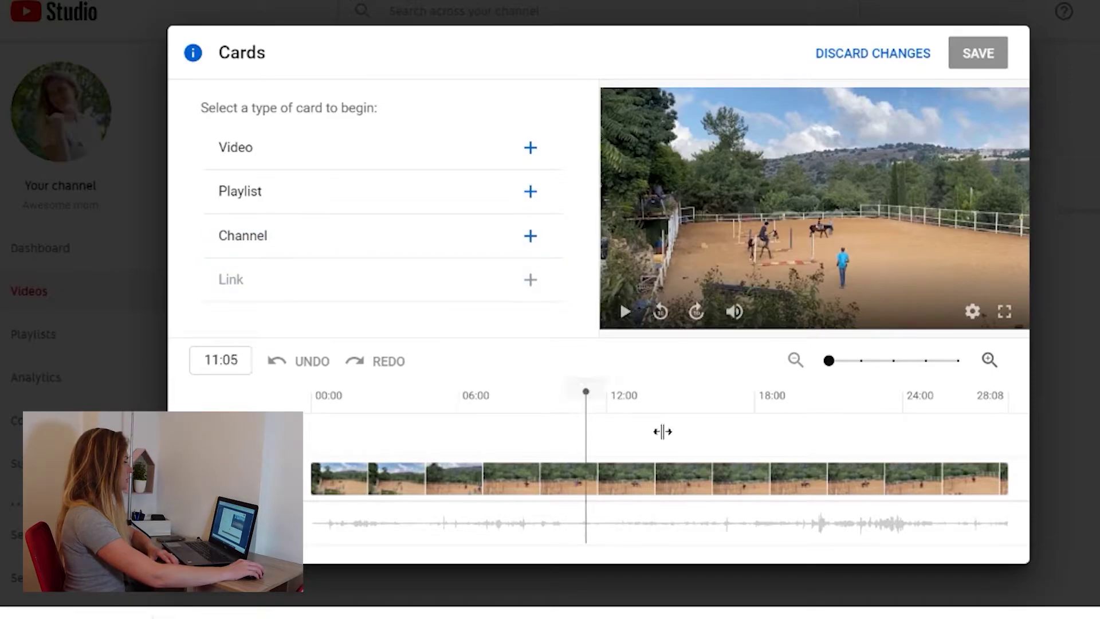
click(694, 425)
click(781, 426)
click(532, 428)
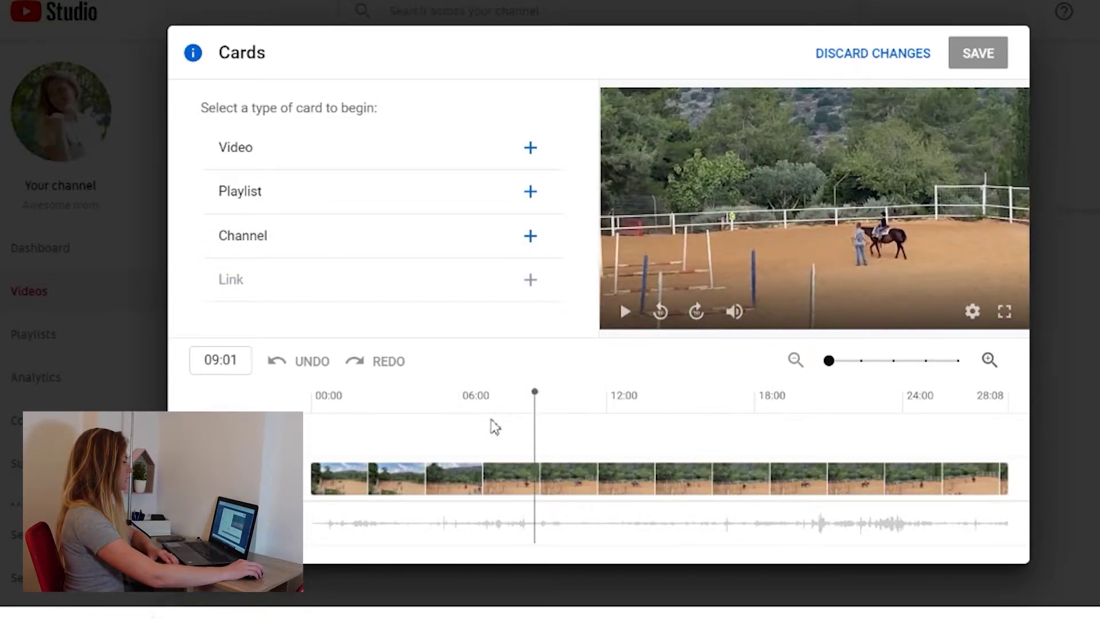
click(428, 424)
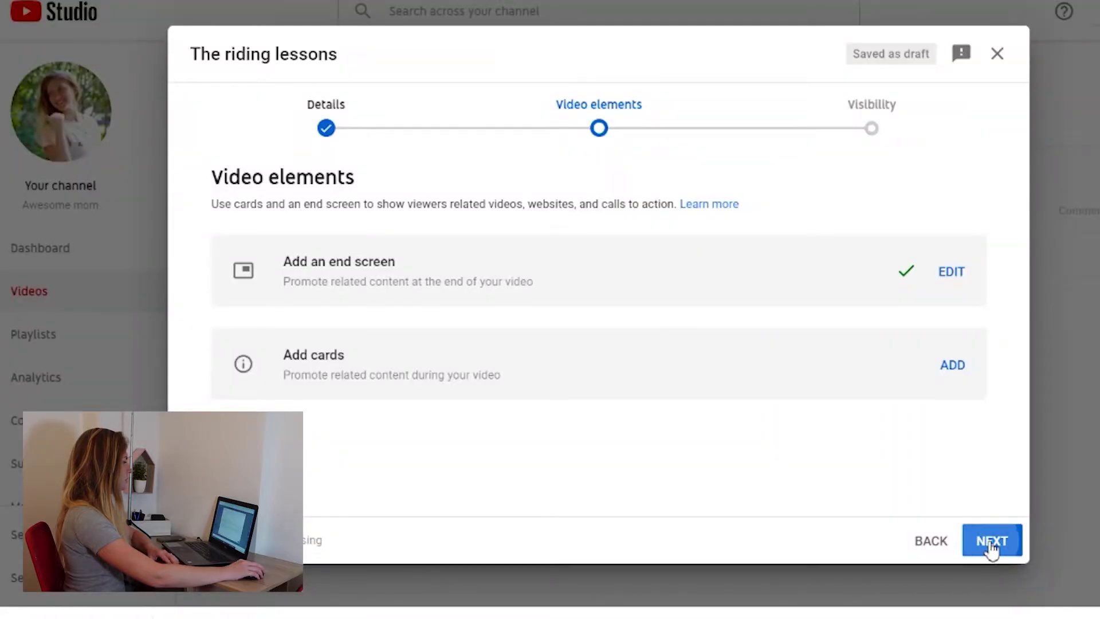
click(985, 544)
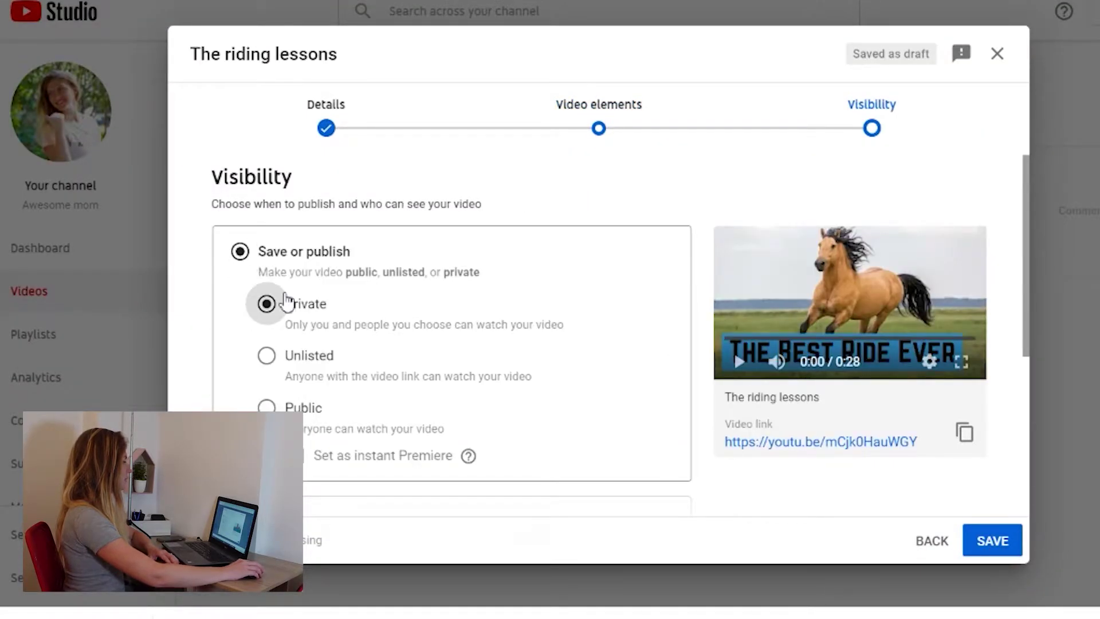
Set The riding lessons visibility to Private and save the video
click(287, 301)
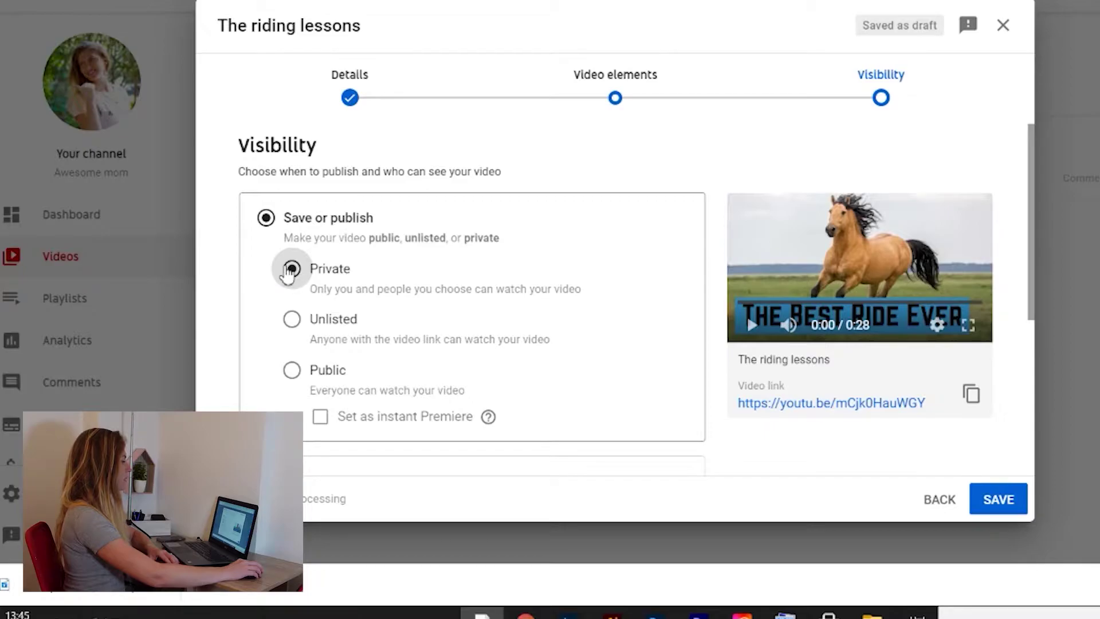
scroll(474, 309, down, 2)
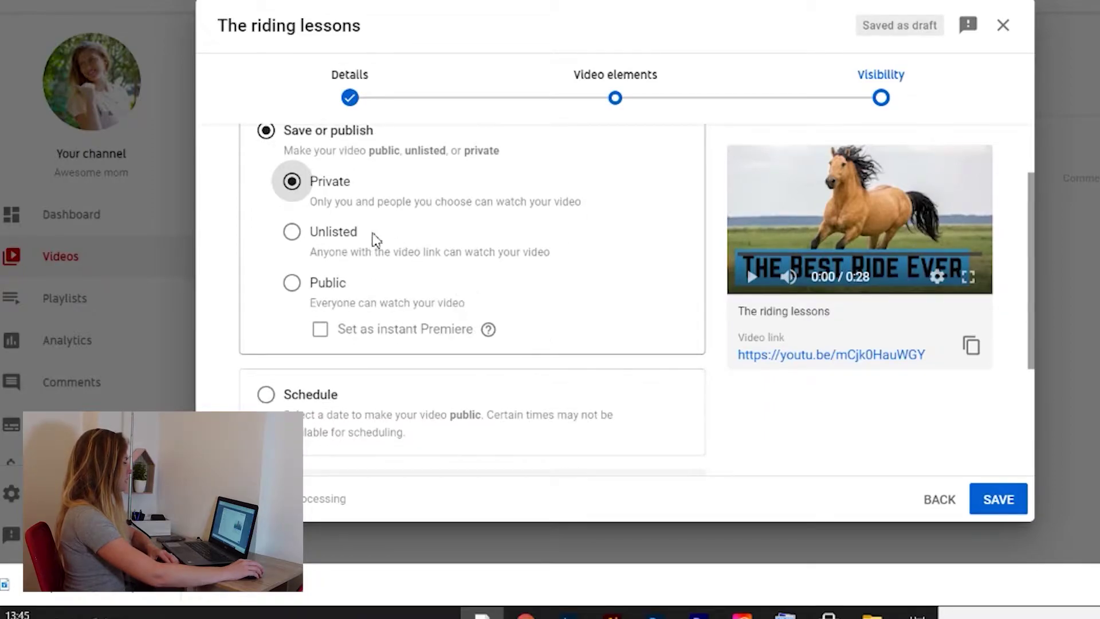
click(292, 283)
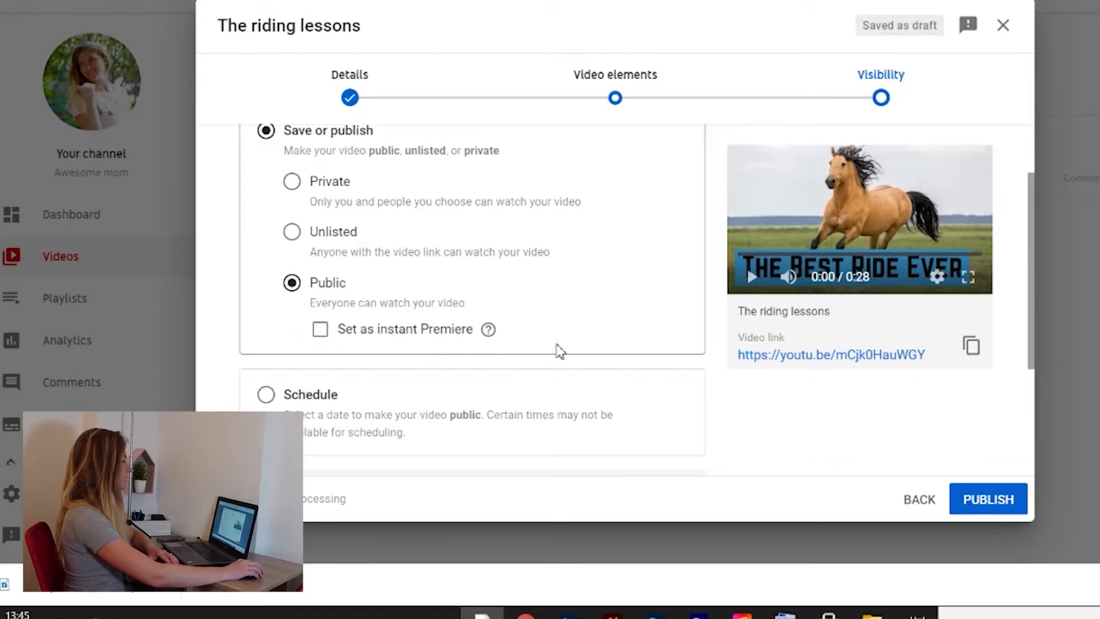
scroll(529, 345, down, 3)
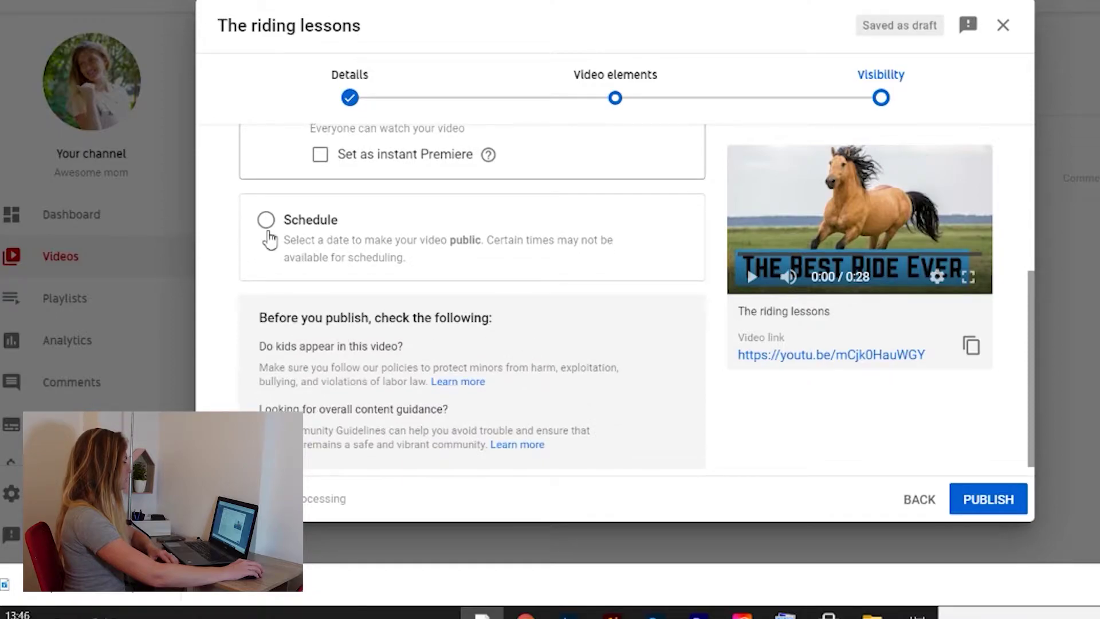
scroll(538, 272, up, 3)
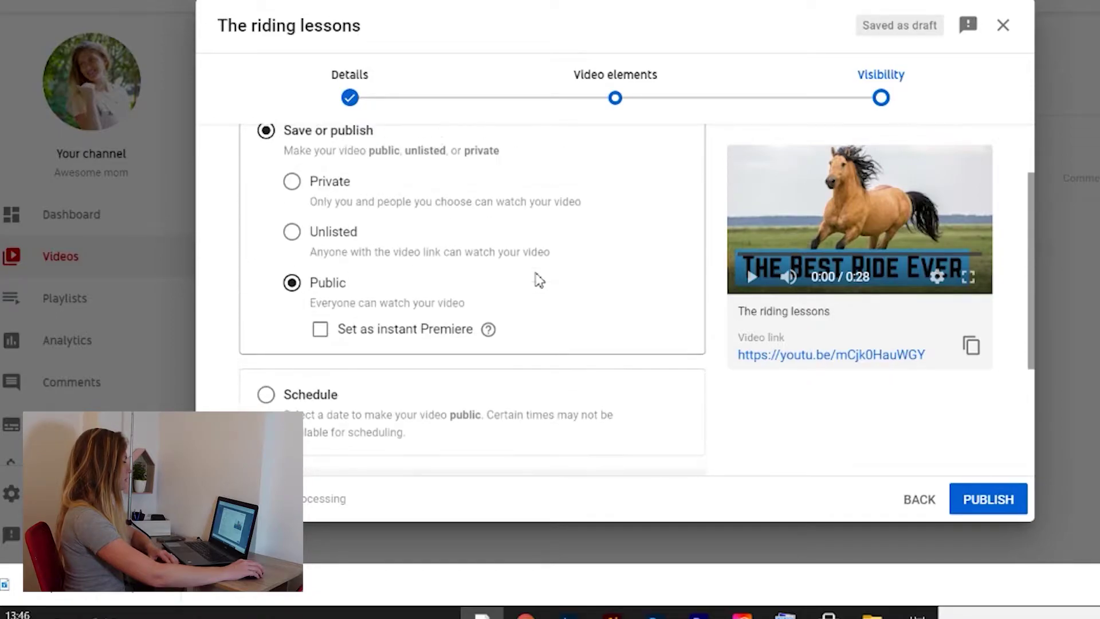
click(293, 183)
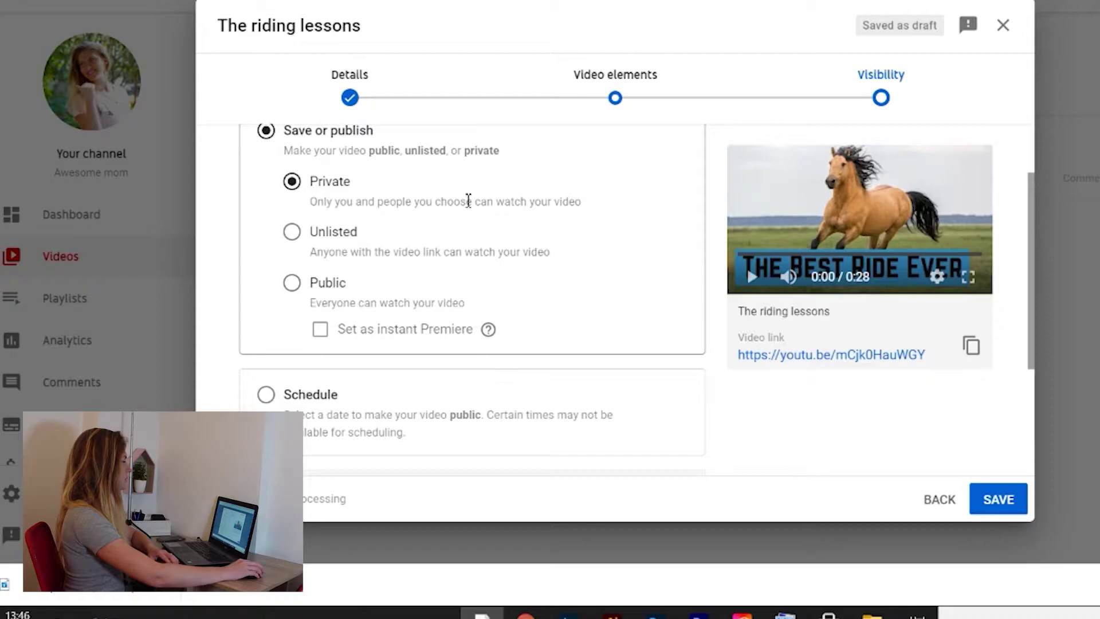
scroll(468, 272, down, 3)
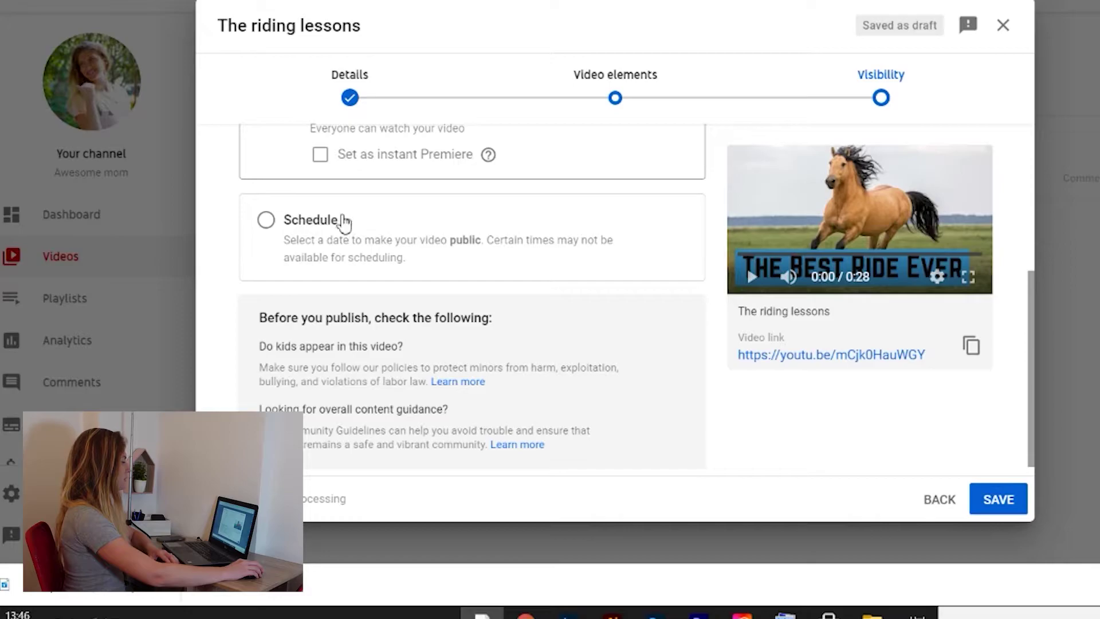
scroll(529, 281, up, 5)
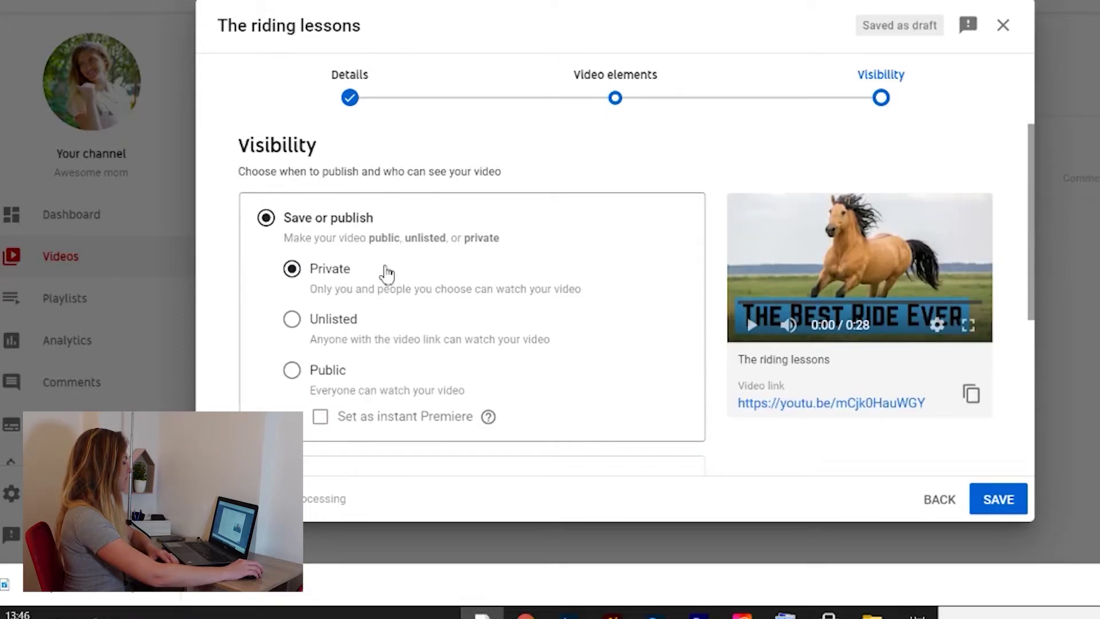
scroll(609, 319, down, 5)
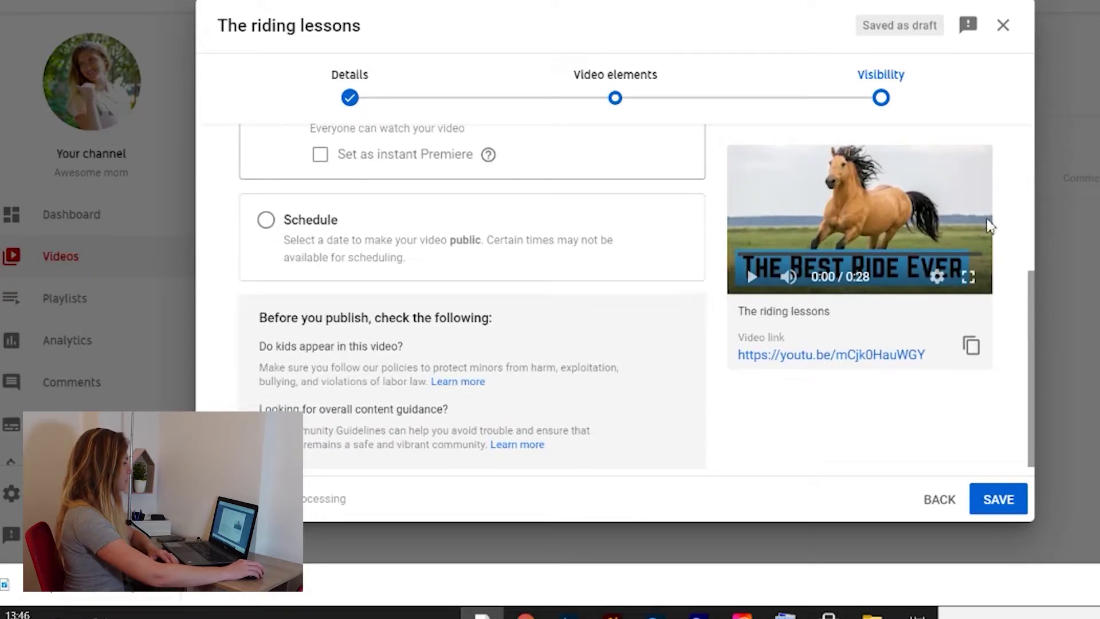
scroll(611, 307, down, 1)
click(1003, 500)
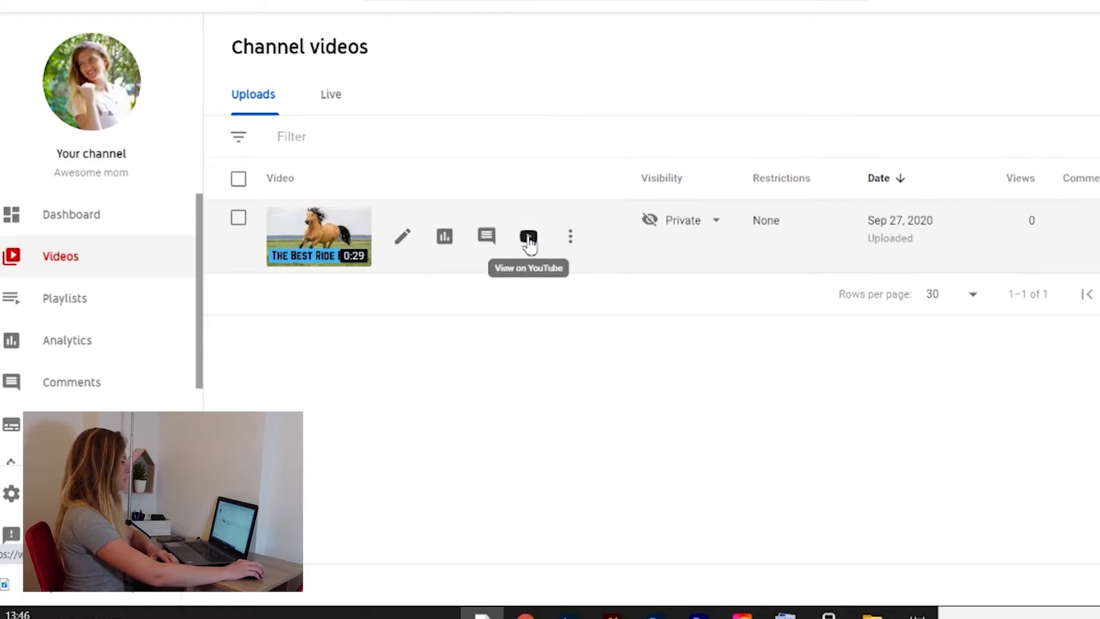
Check the riding video's Private visibility status in the channel videos list
mouse_move(652, 214)
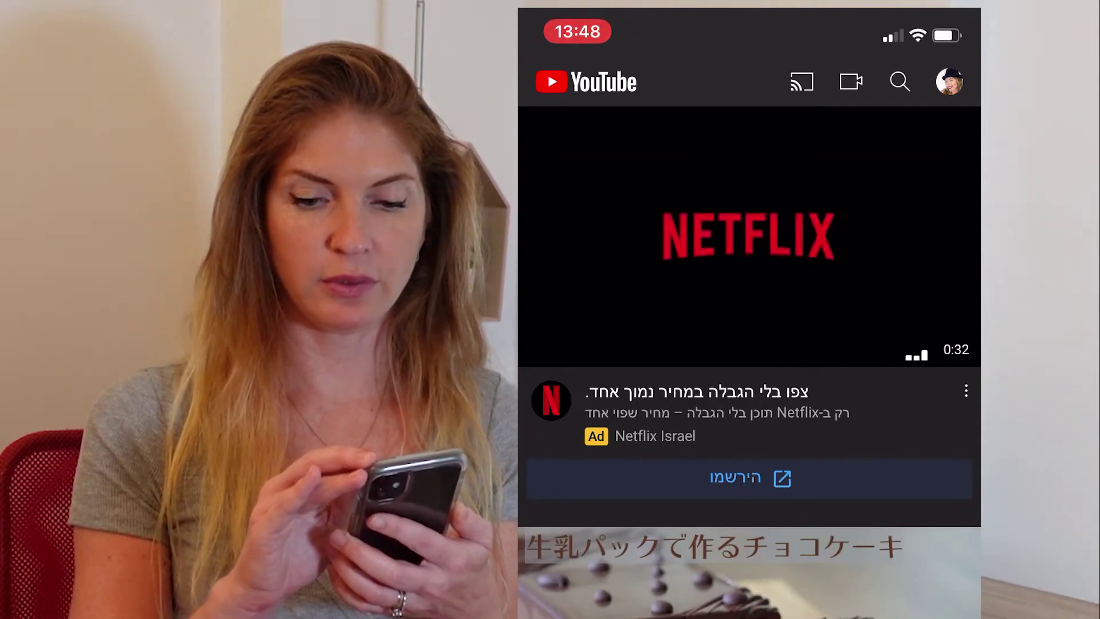
View your channel page from the account menu, then return to the home feed
click(949, 81)
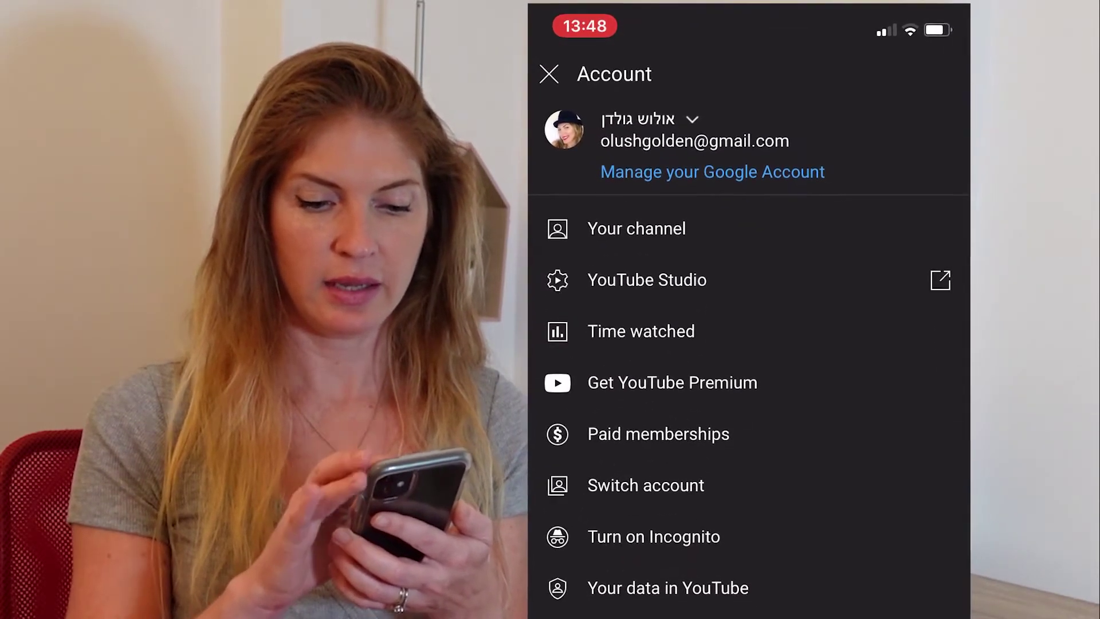
click(640, 219)
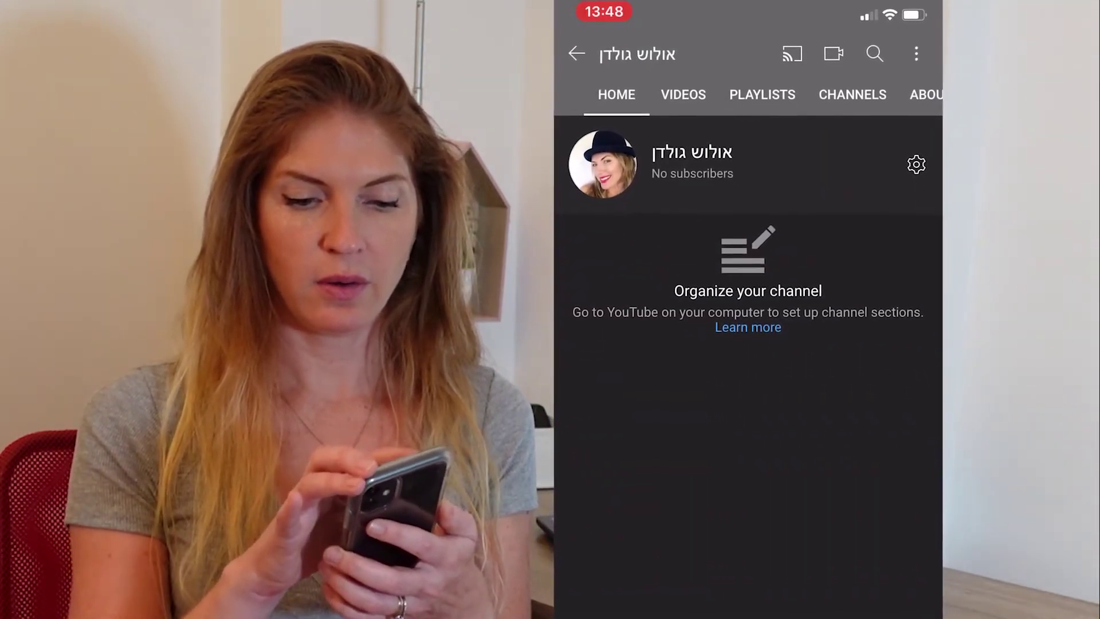
click(571, 58)
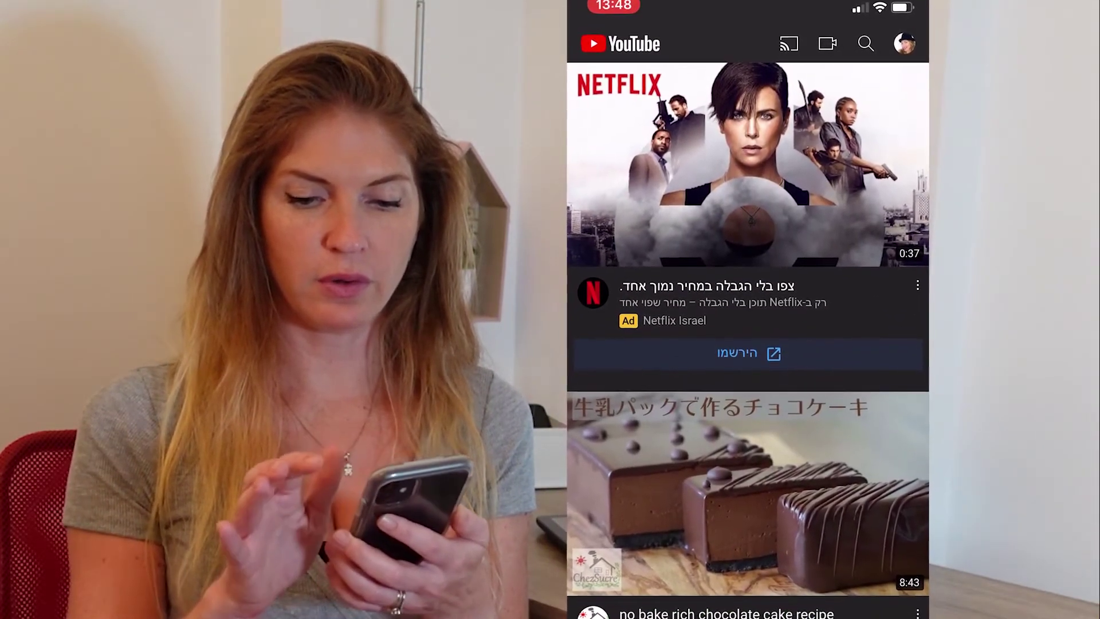
scroll(747, 309, down, 5)
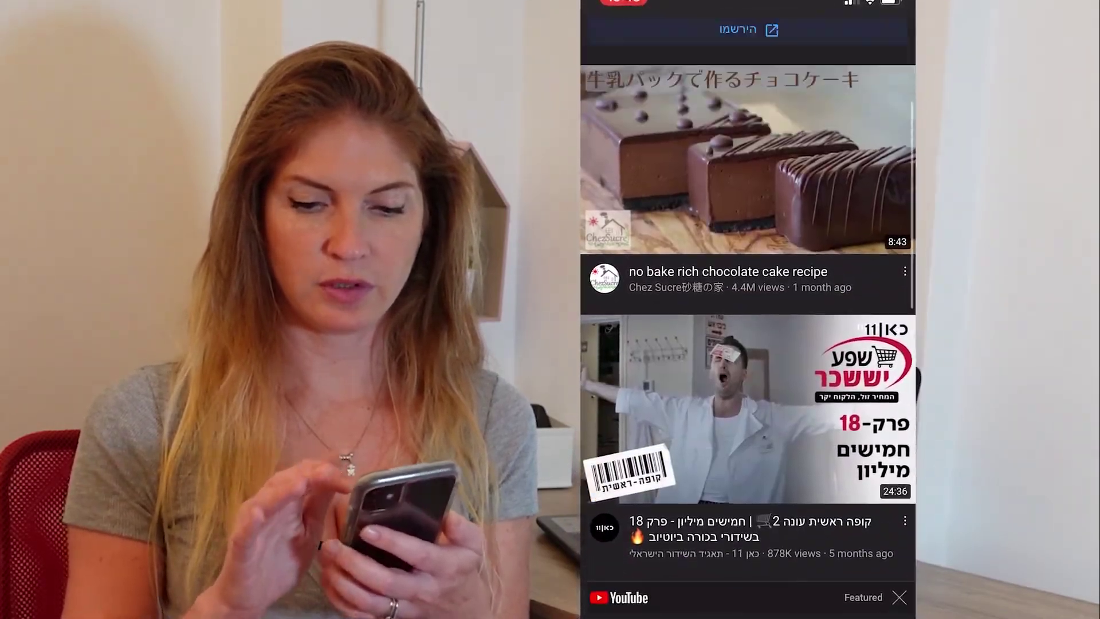
scroll(747, 310, up, 5)
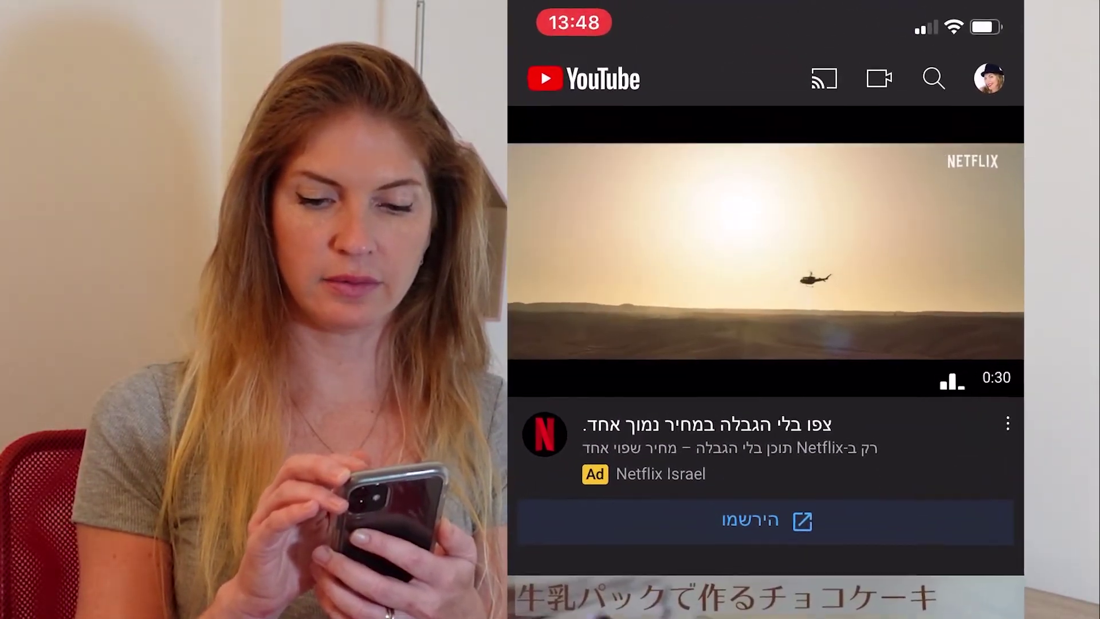
Start a new upload and pick the 0:20 clip of the boy playing piano from the gallery
click(879, 79)
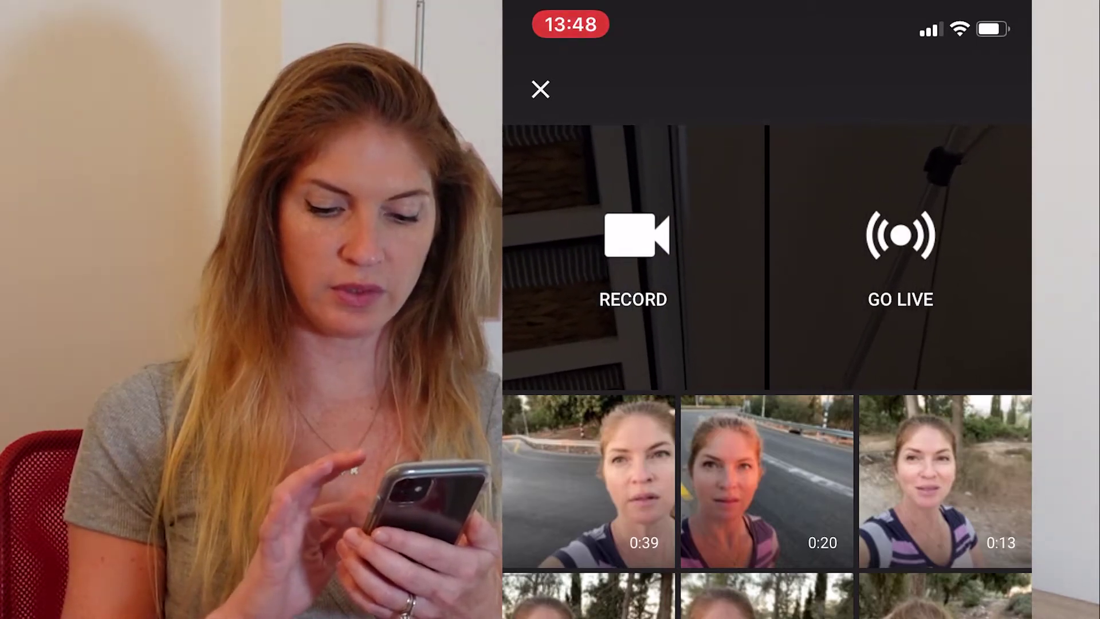
scroll(766, 504, down, 4)
scroll(766, 504, down, 10)
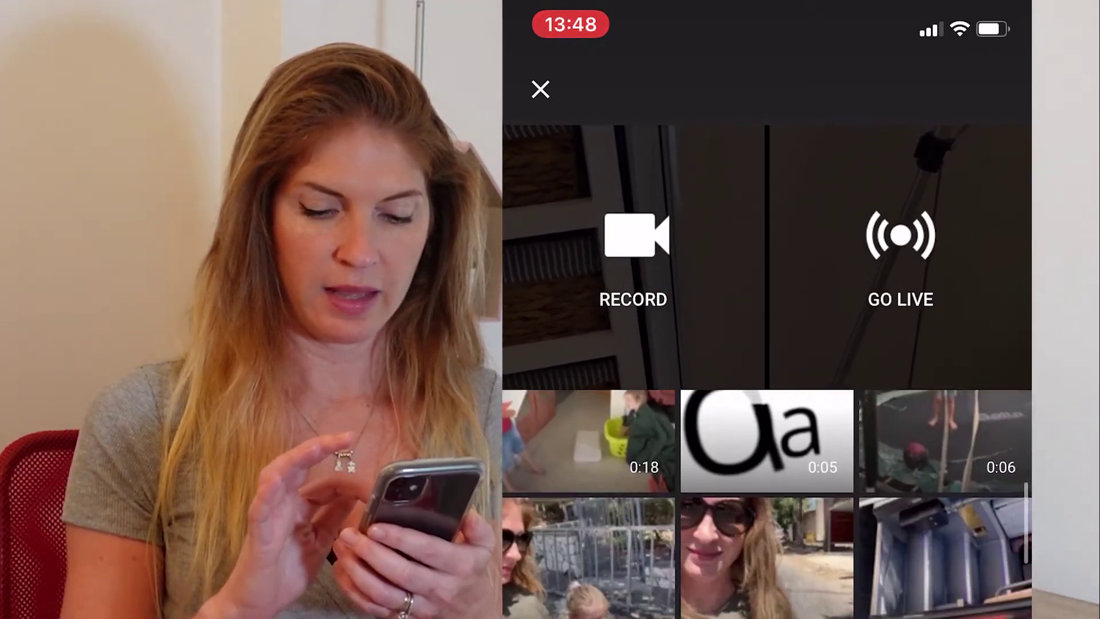
scroll(767, 504, down, 5)
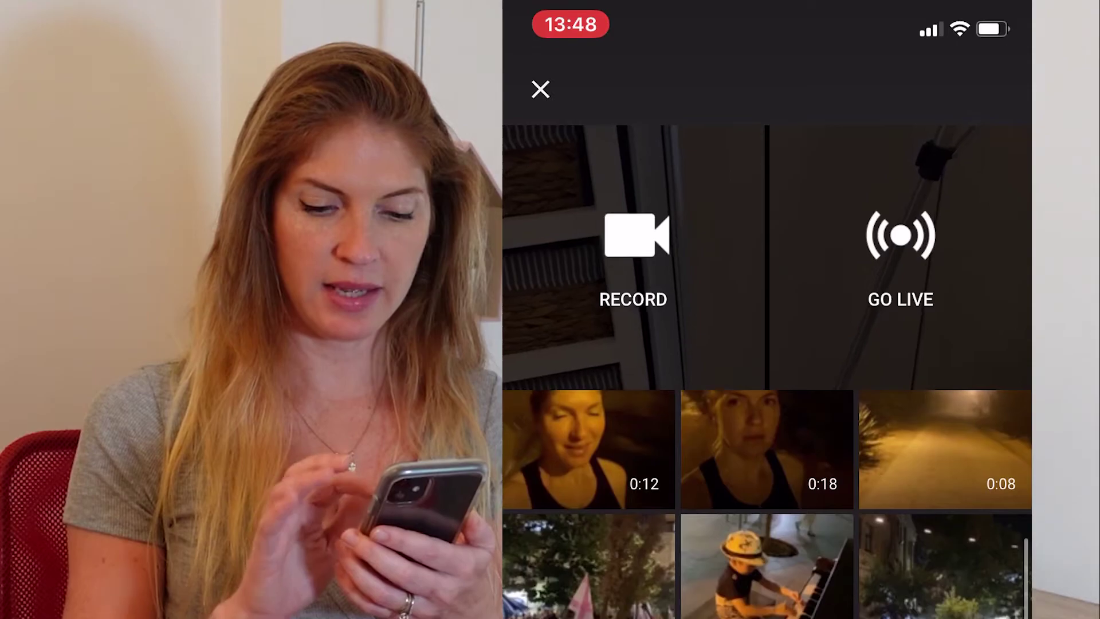
scroll(766, 504, down, 5)
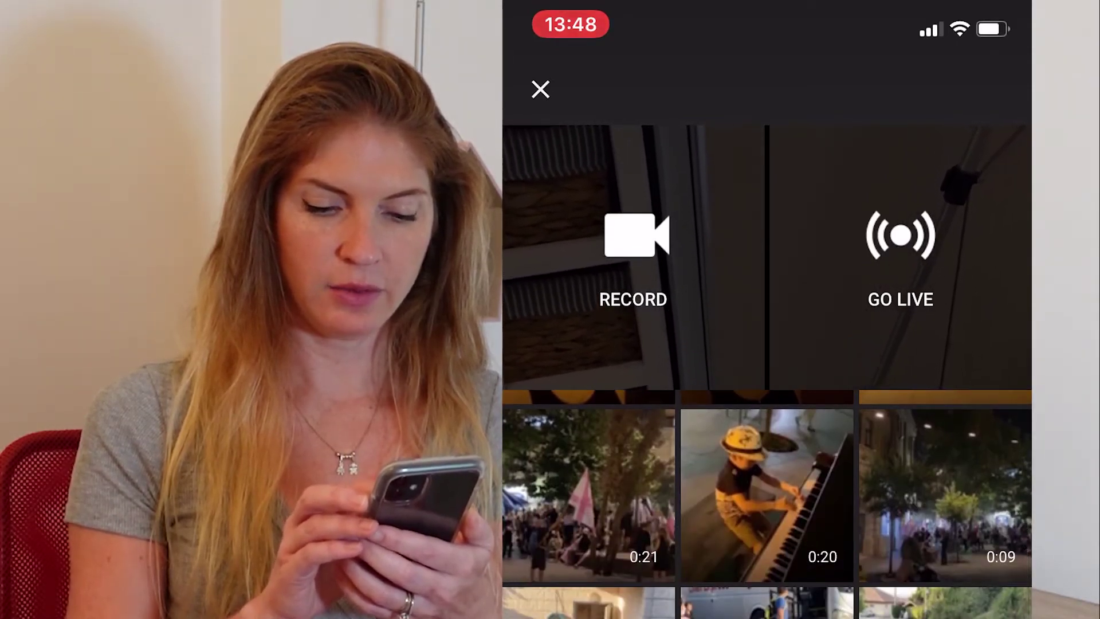
scroll(766, 504, up, 2)
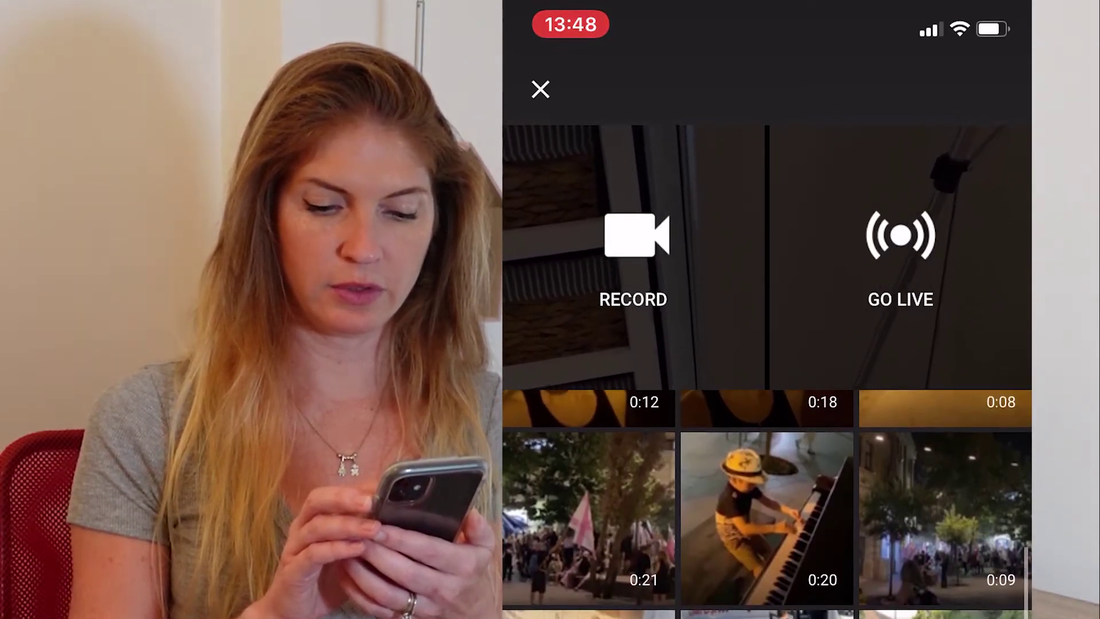
click(766, 504)
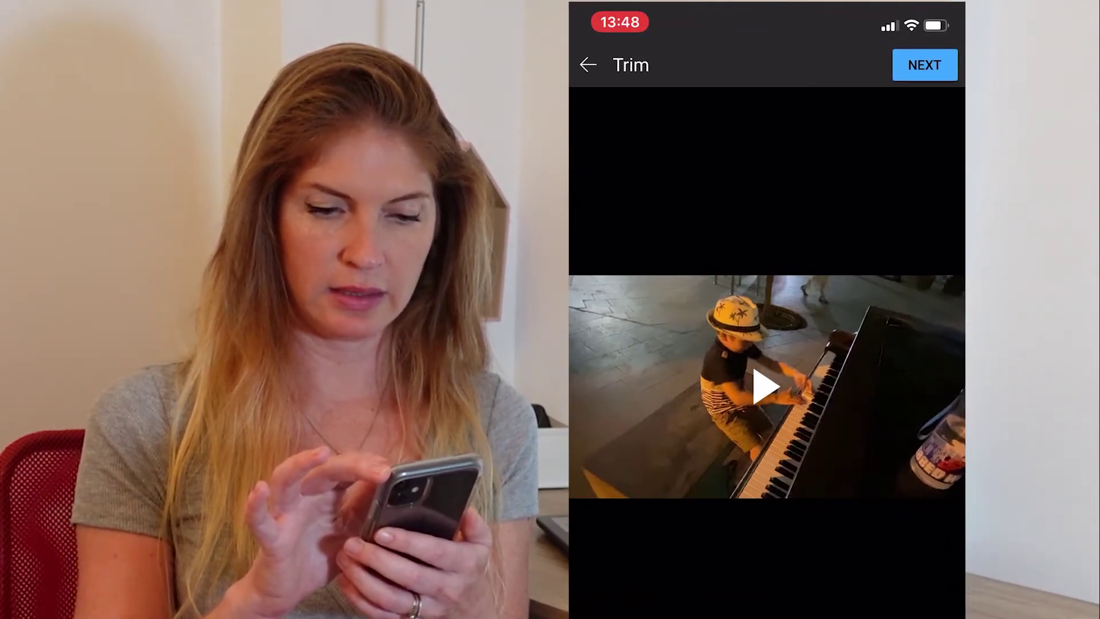
Move past trimming and title the video 'My sons playing piano'
click(924, 65)
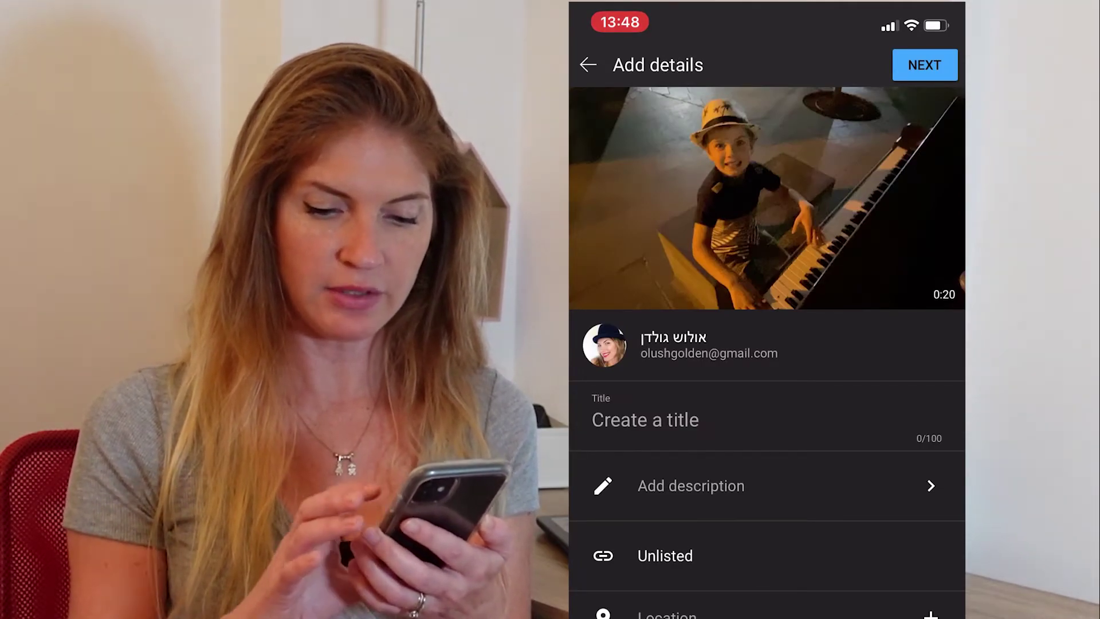
click(645, 419)
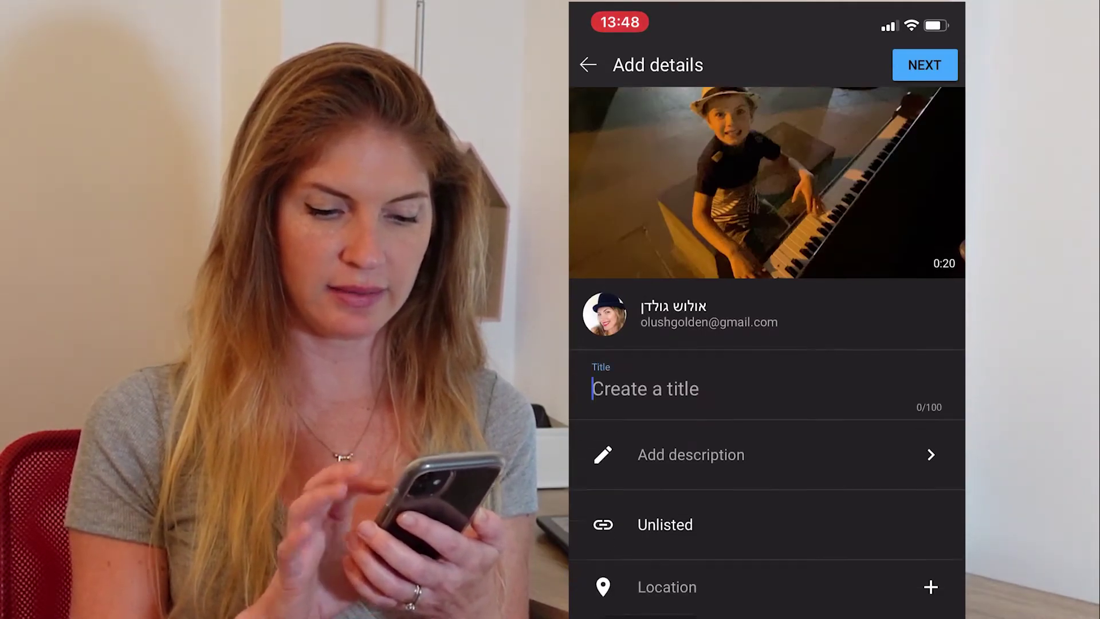
text(My)
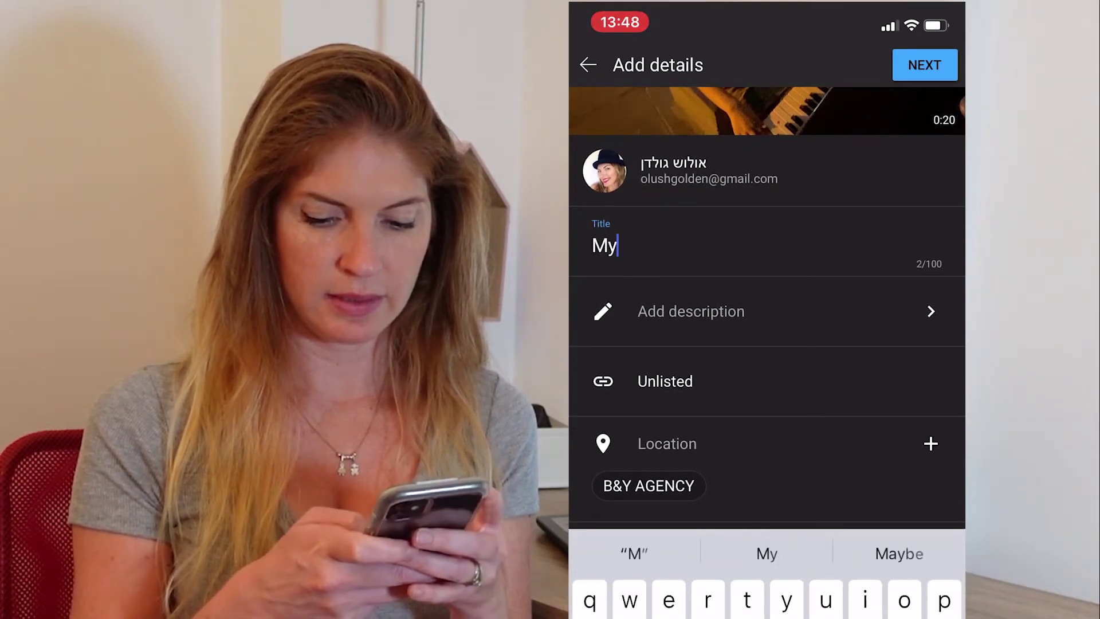
text( sons )
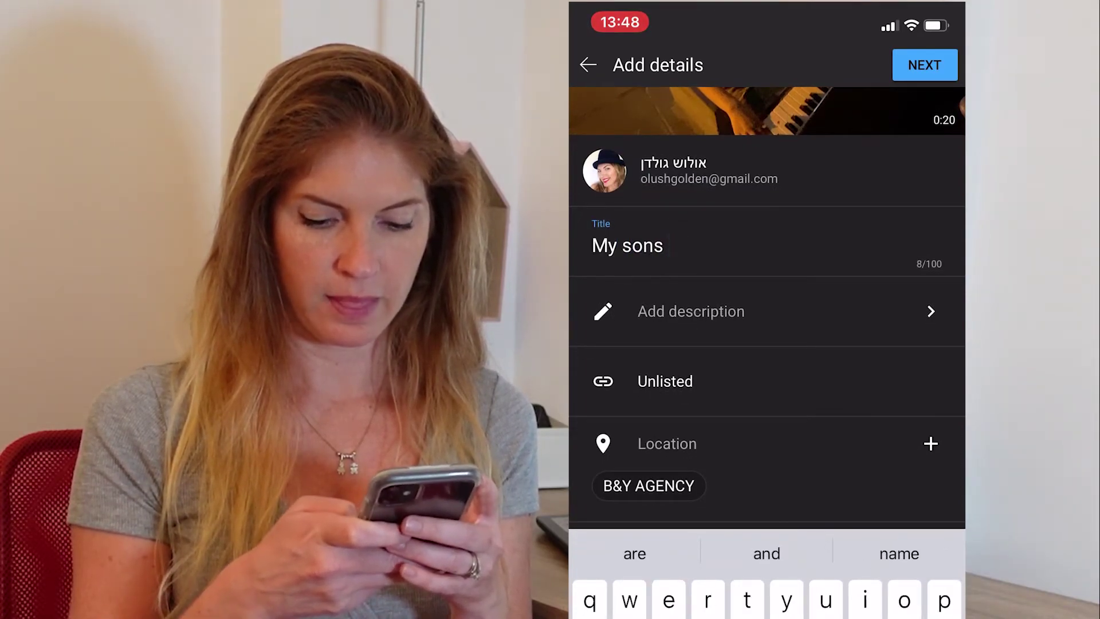
text(playi)
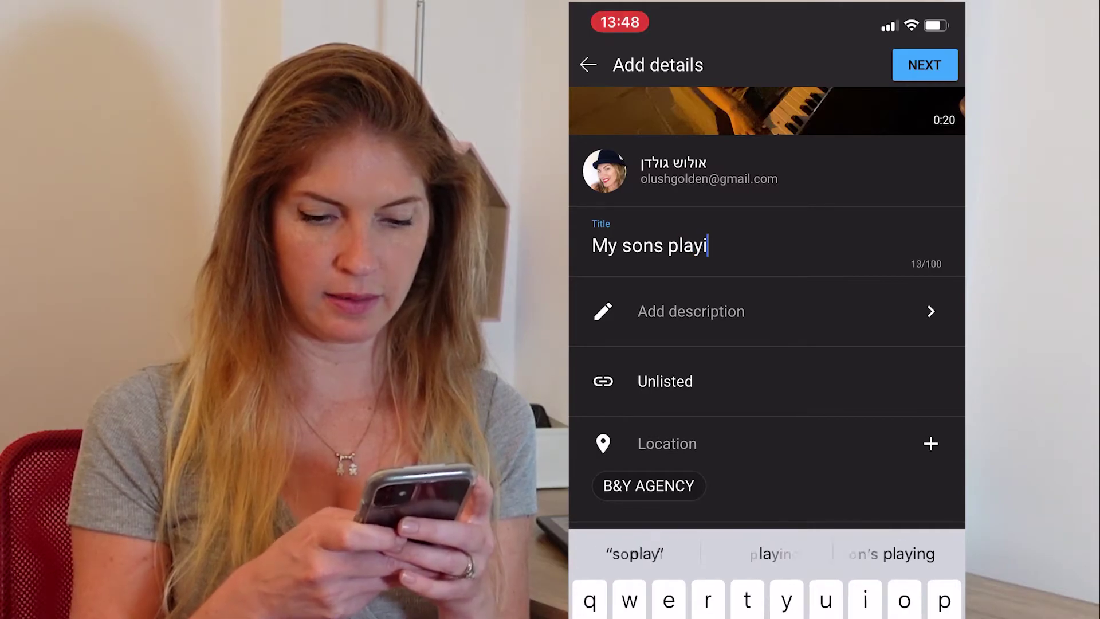
text(ng piano)
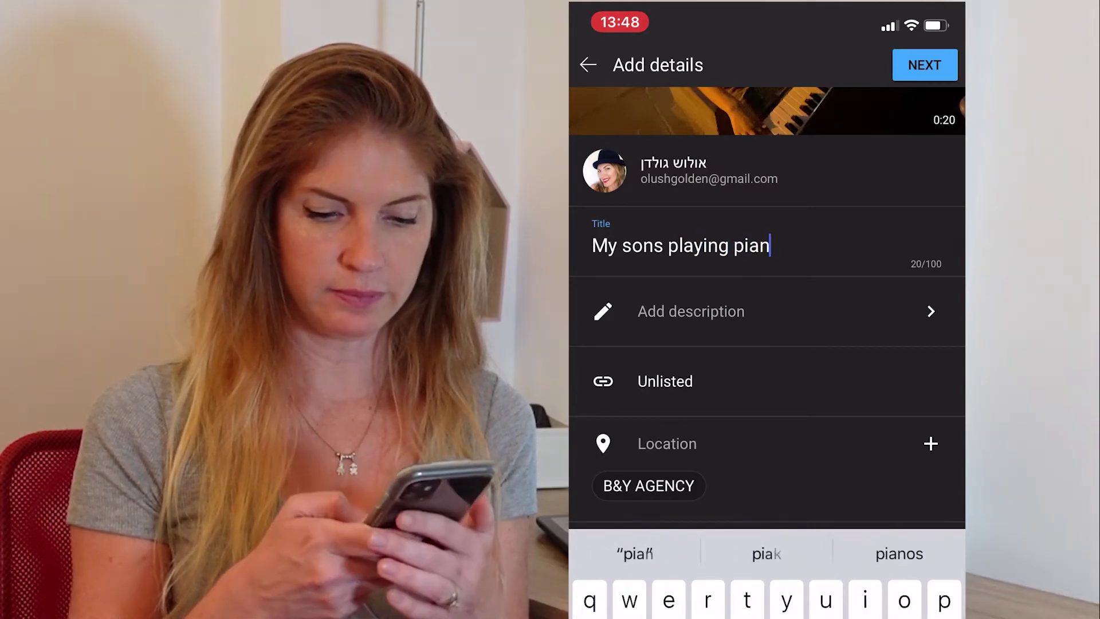
Enter the description 'Whatever description you want' and return to Add details
click(691, 311)
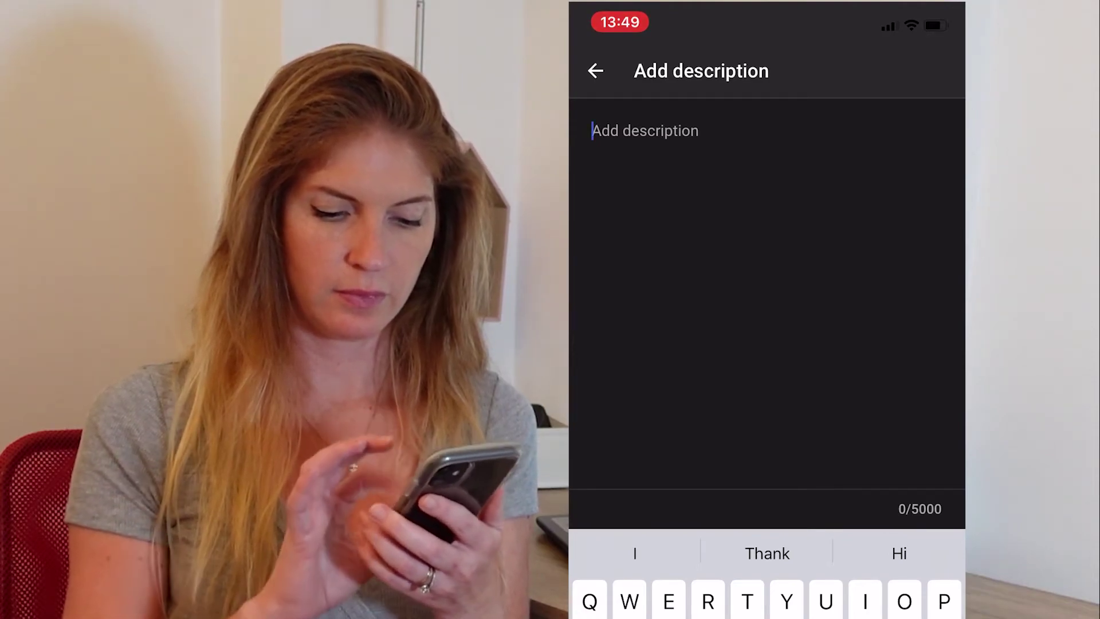
text(Whaterve)
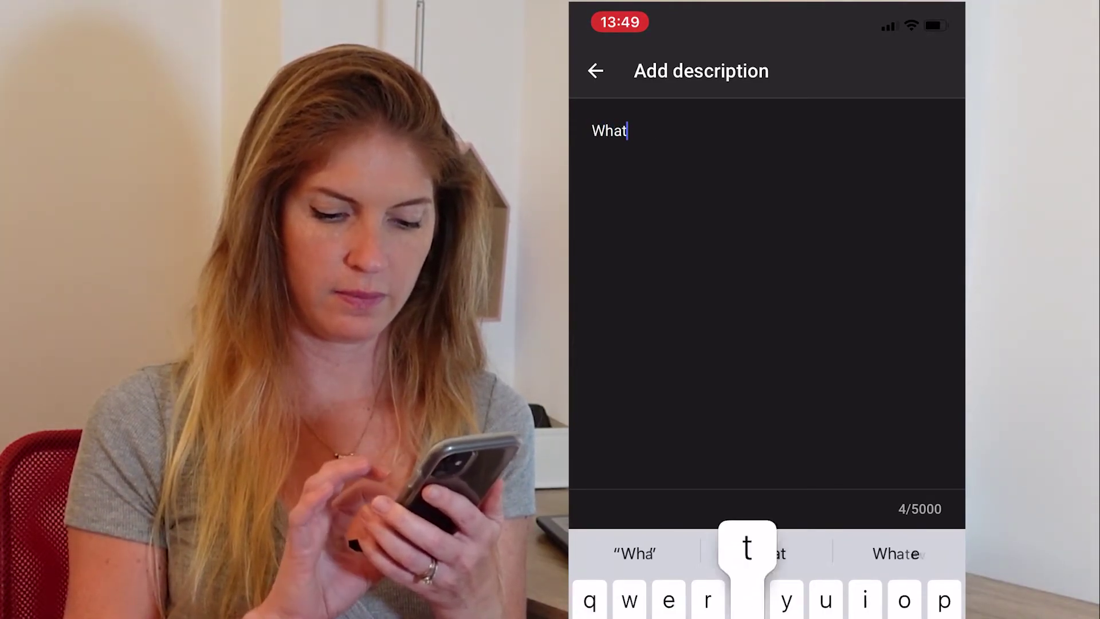
click(897, 554)
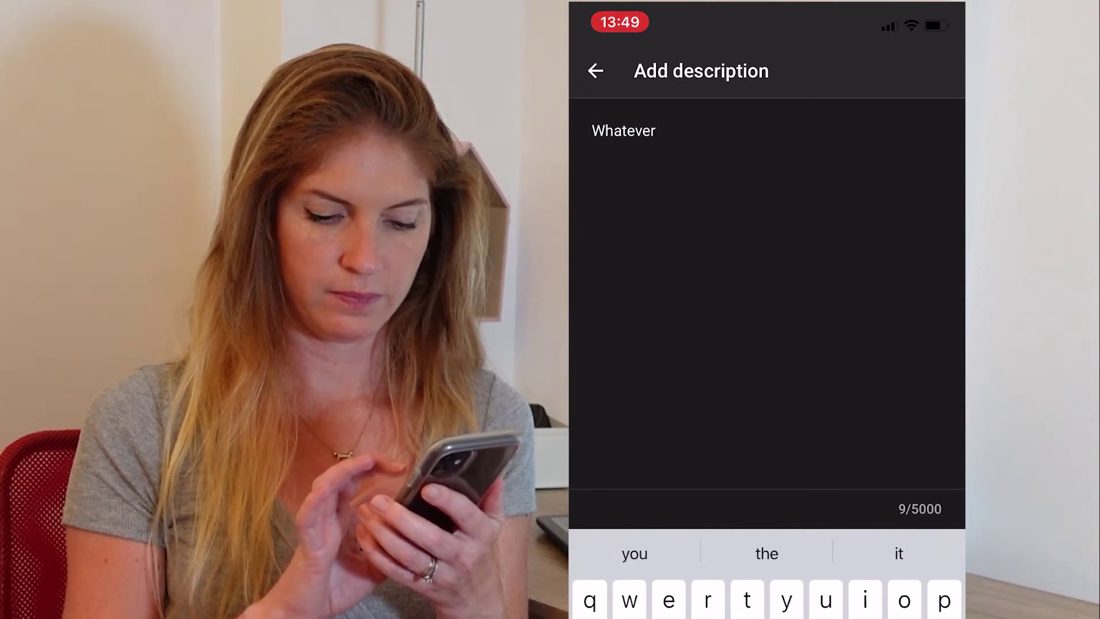
text(descrip)
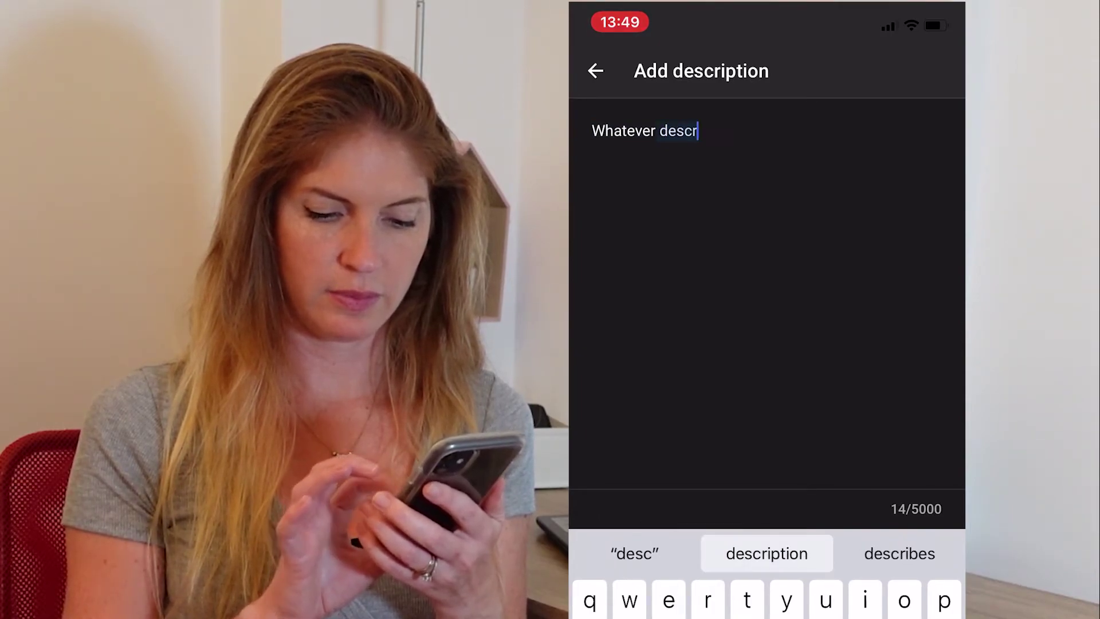
click(766, 554)
text(you )
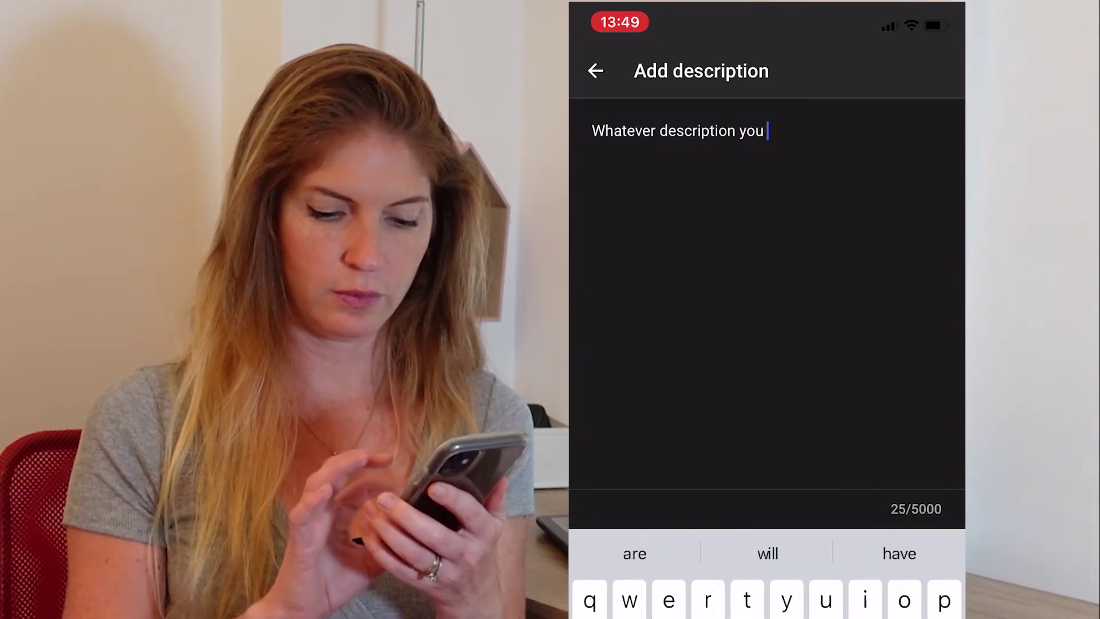
text(want)
click(595, 70)
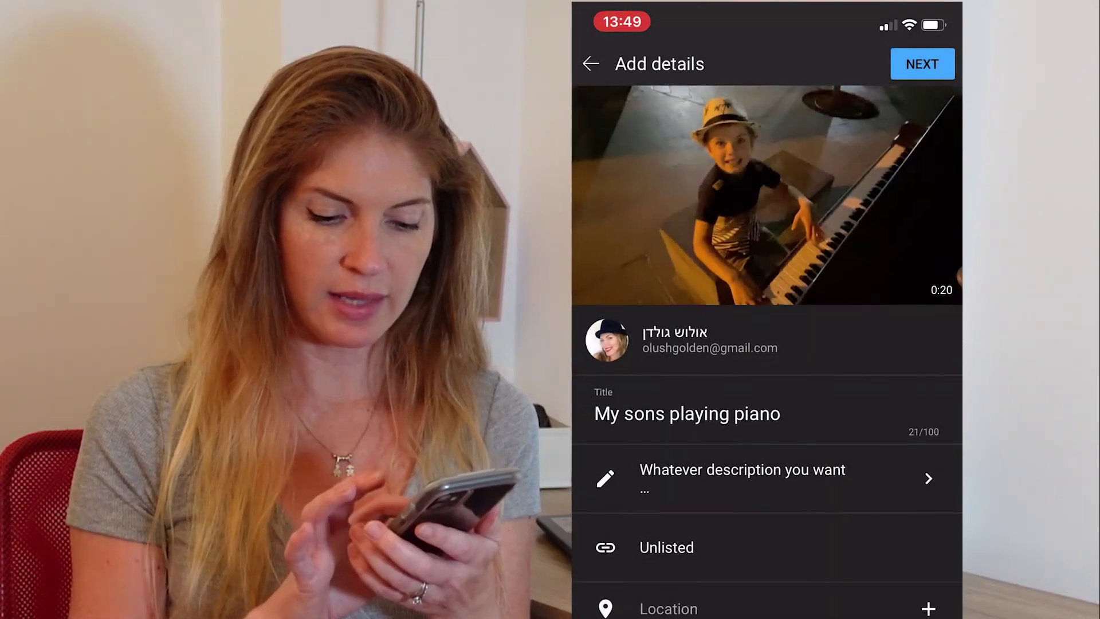
click(672, 516)
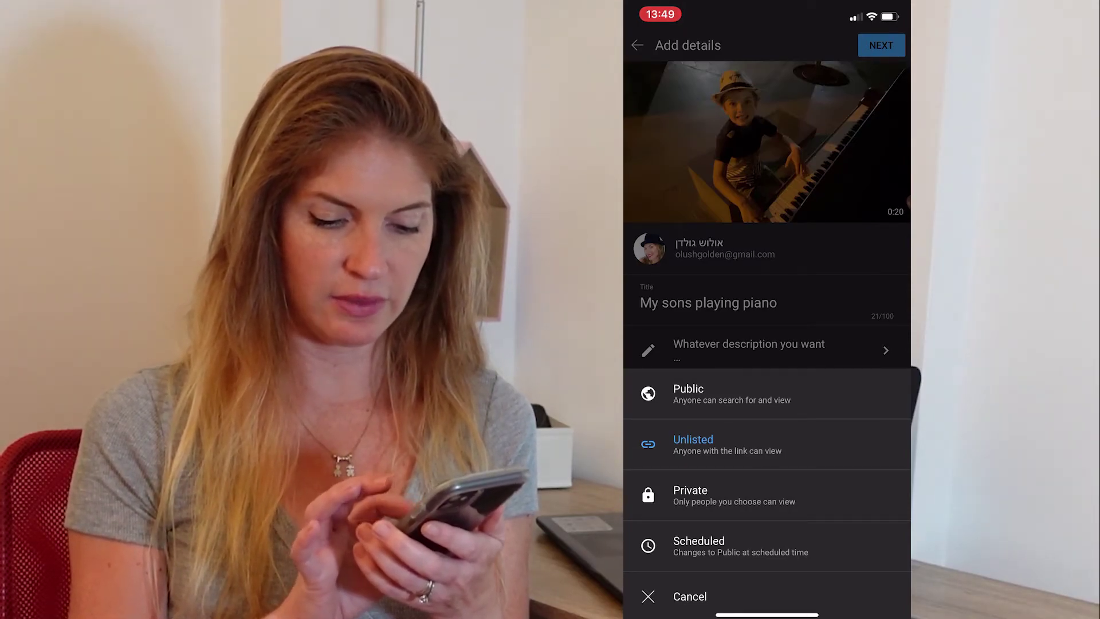
click(693, 444)
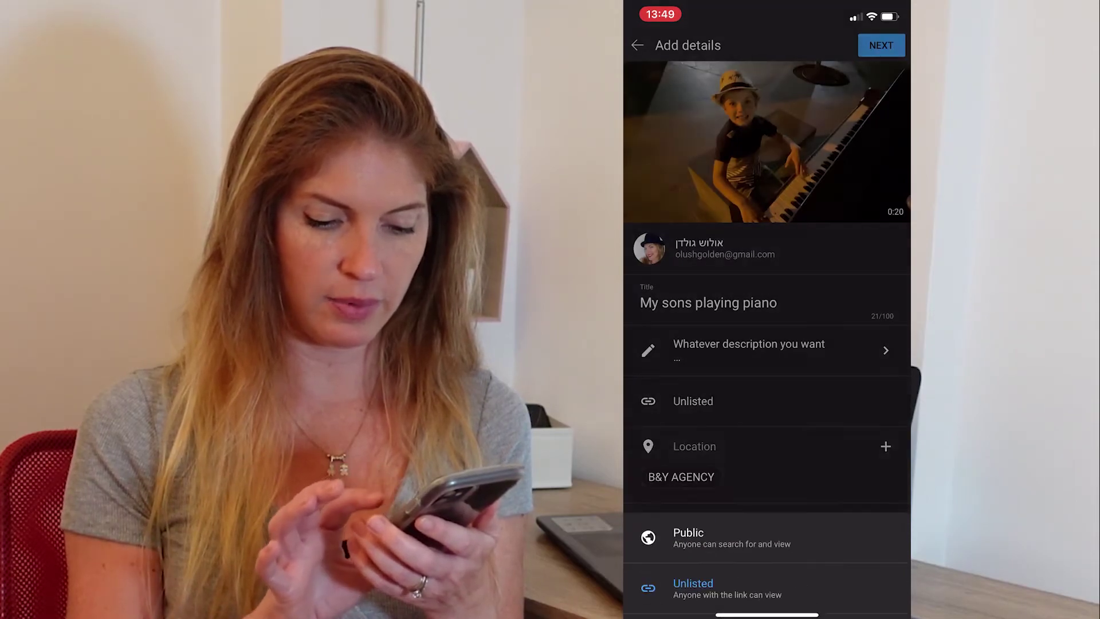
scroll(766, 306, down, 1)
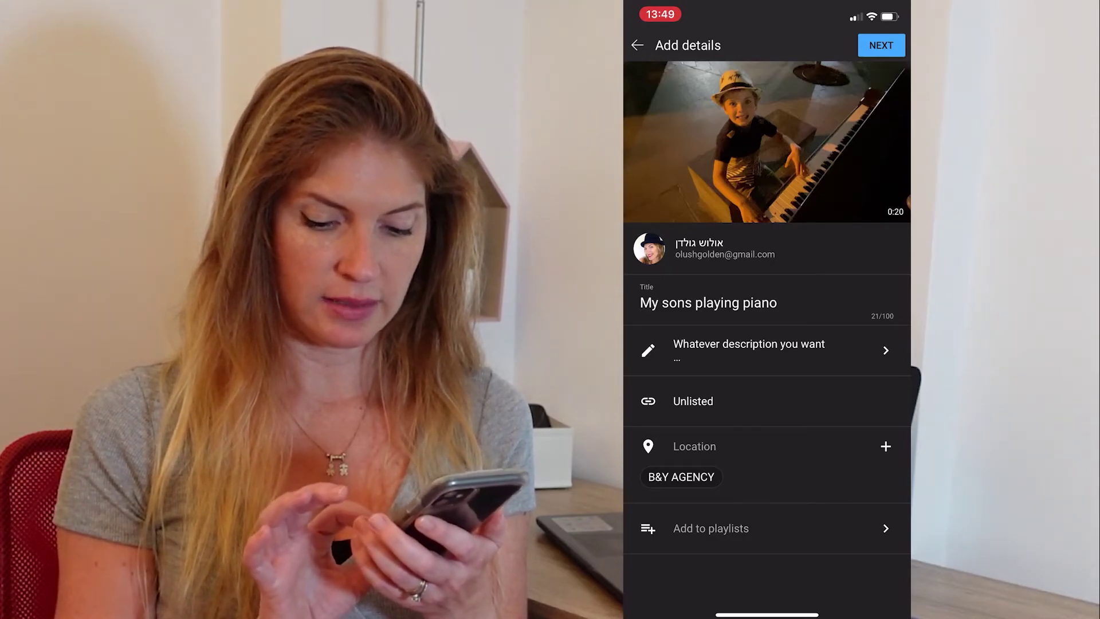
click(711, 528)
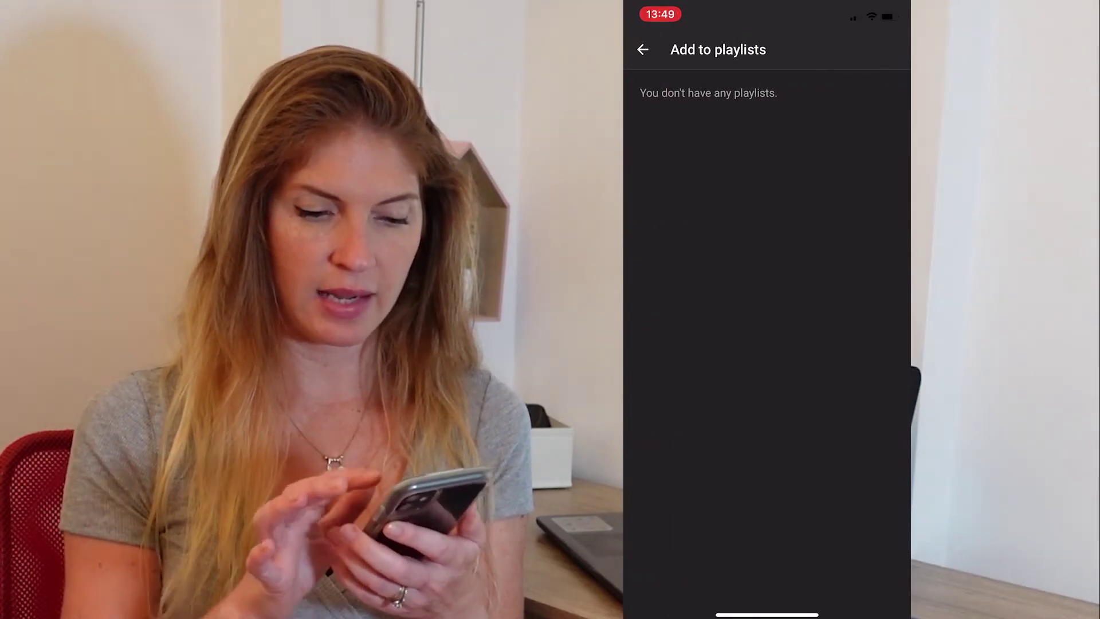
click(642, 49)
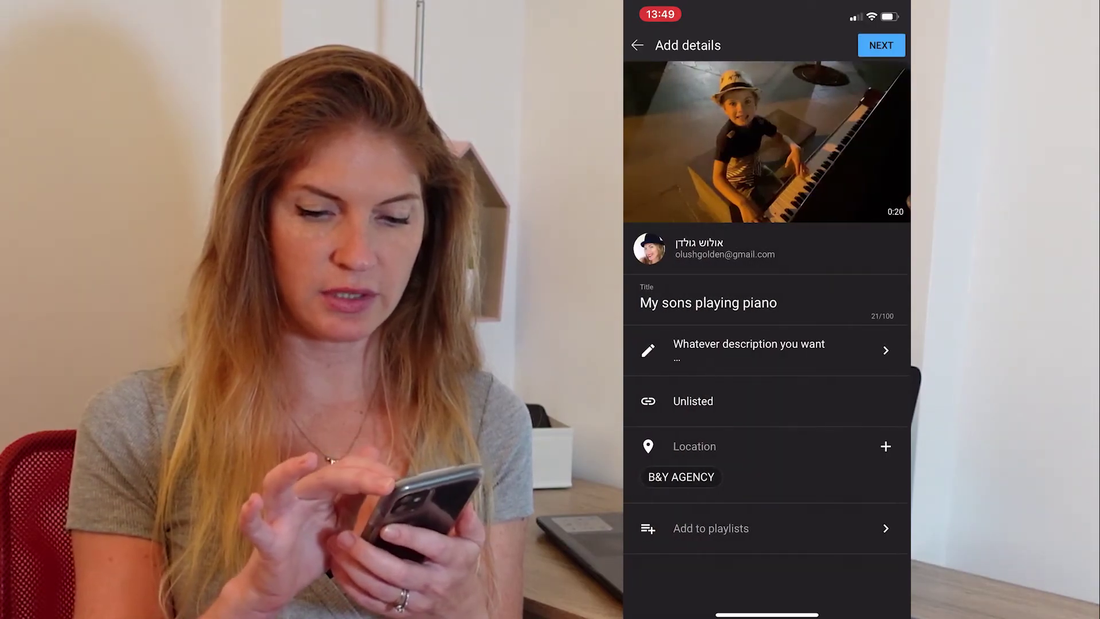
click(880, 45)
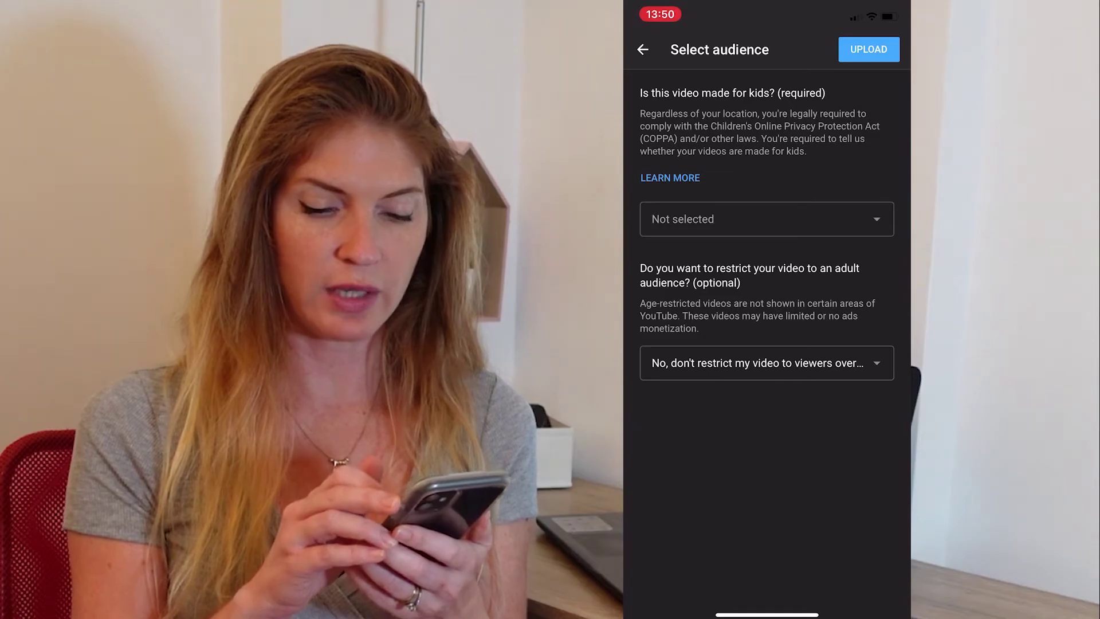
Set the piano video to 'No, it's not made for kids' and upload it
click(766, 219)
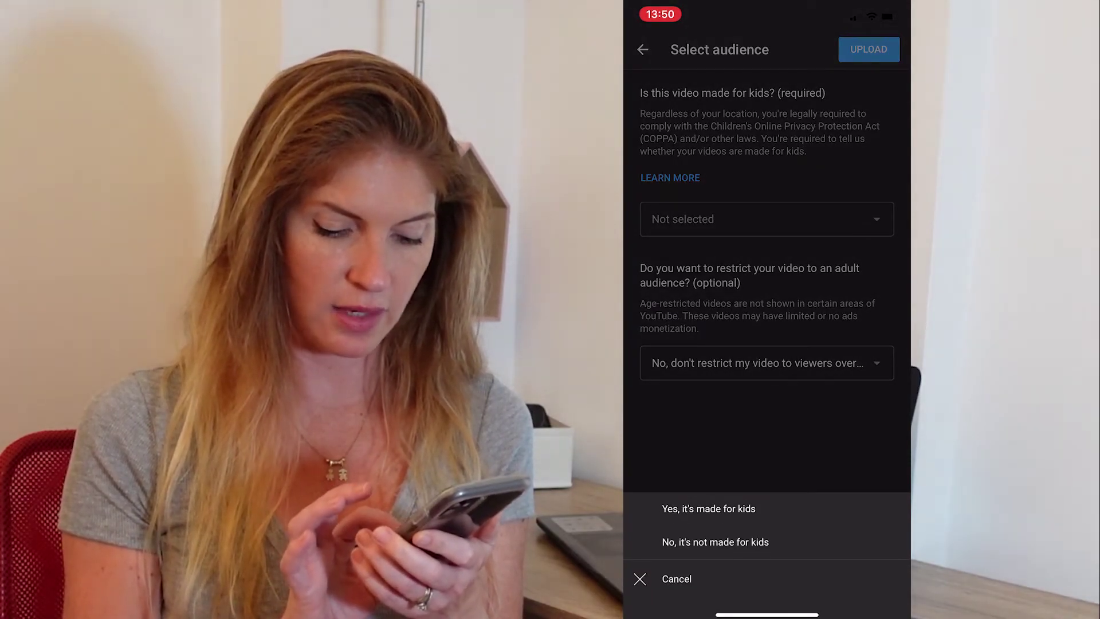
click(715, 542)
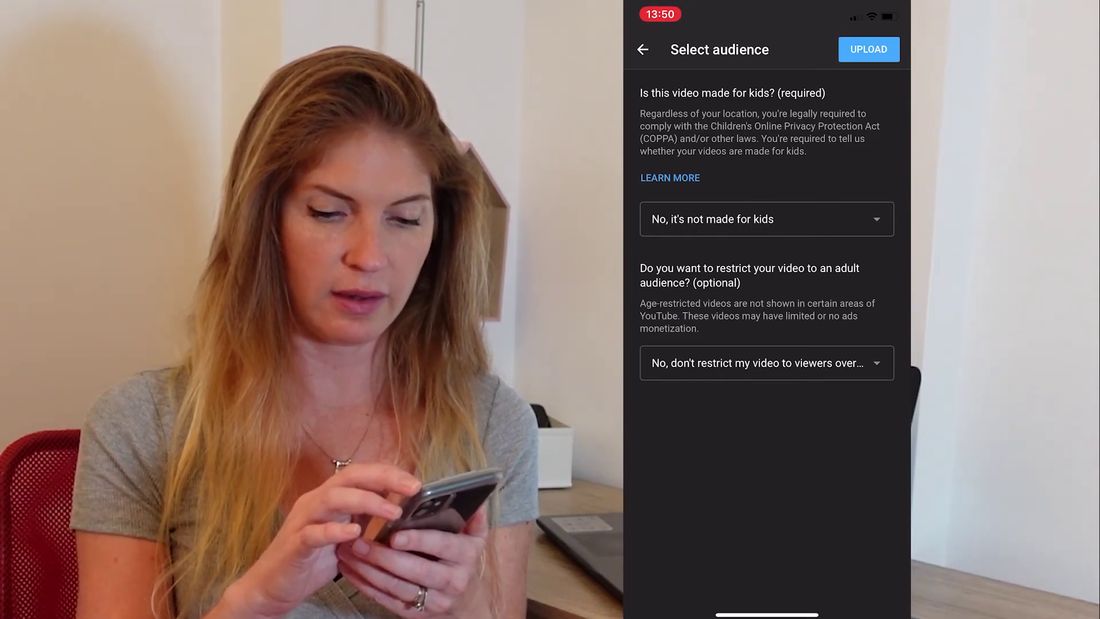
click(868, 49)
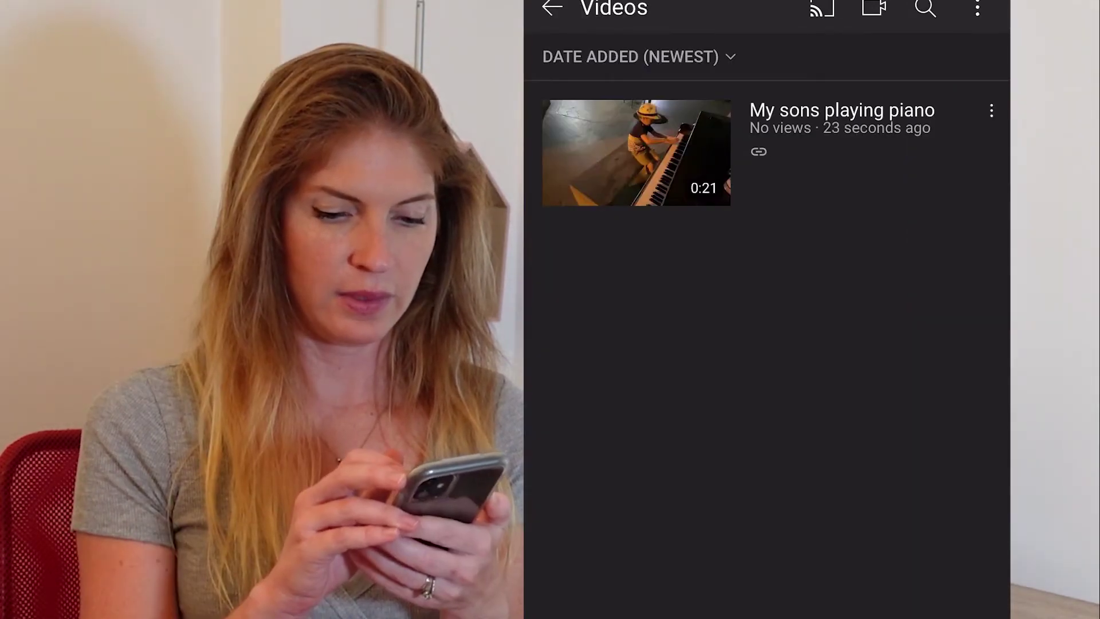
Open the piano video's Share options from its menu, then cancel sharing
click(991, 110)
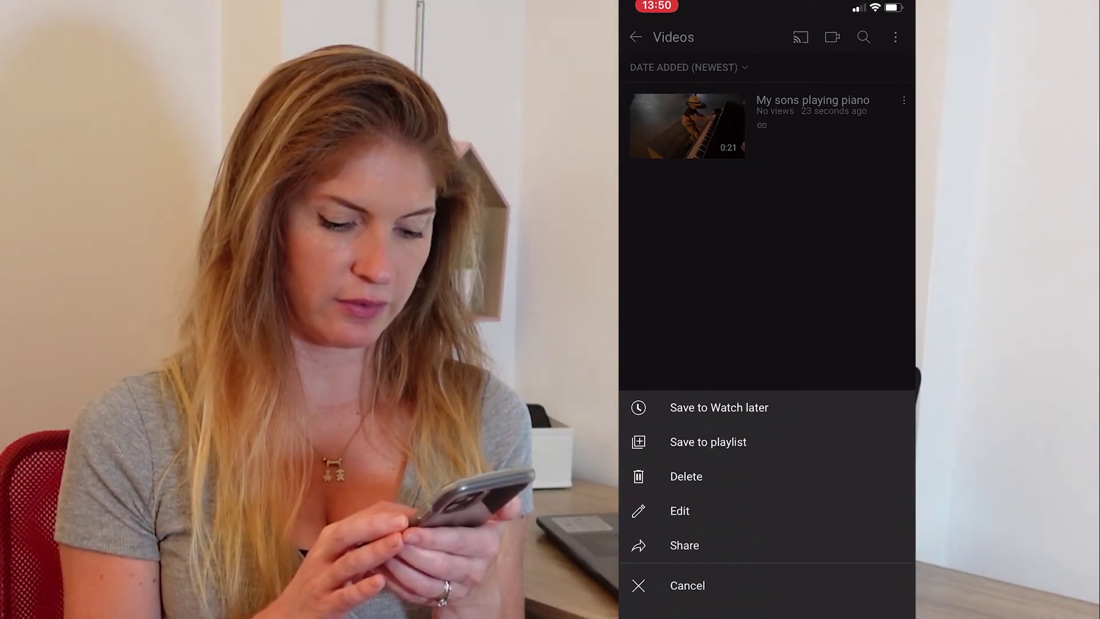
click(685, 545)
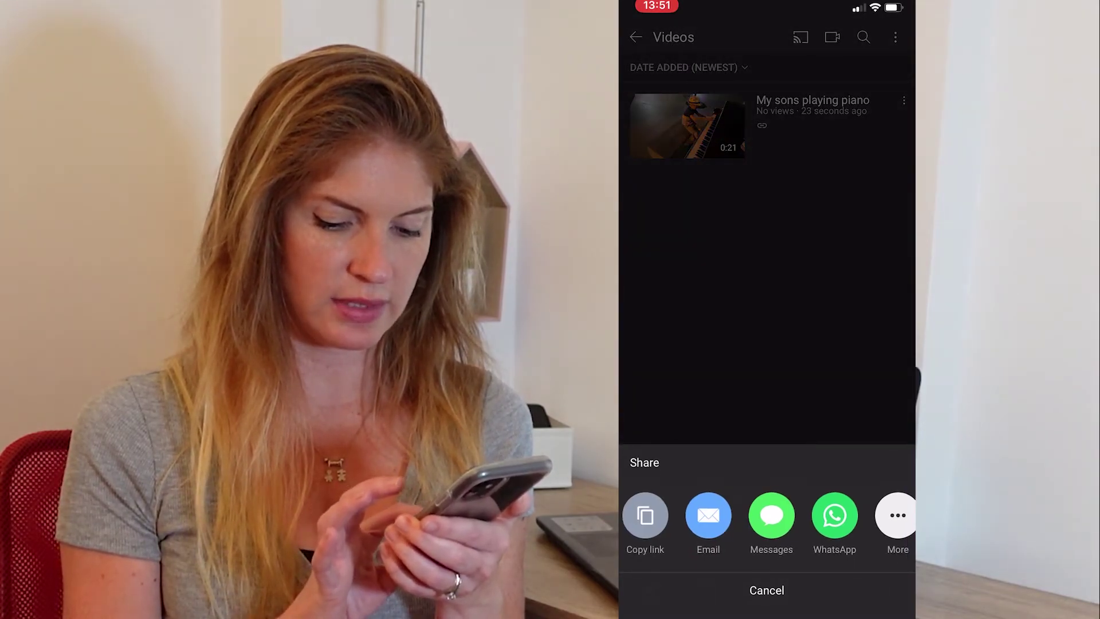
click(652, 515)
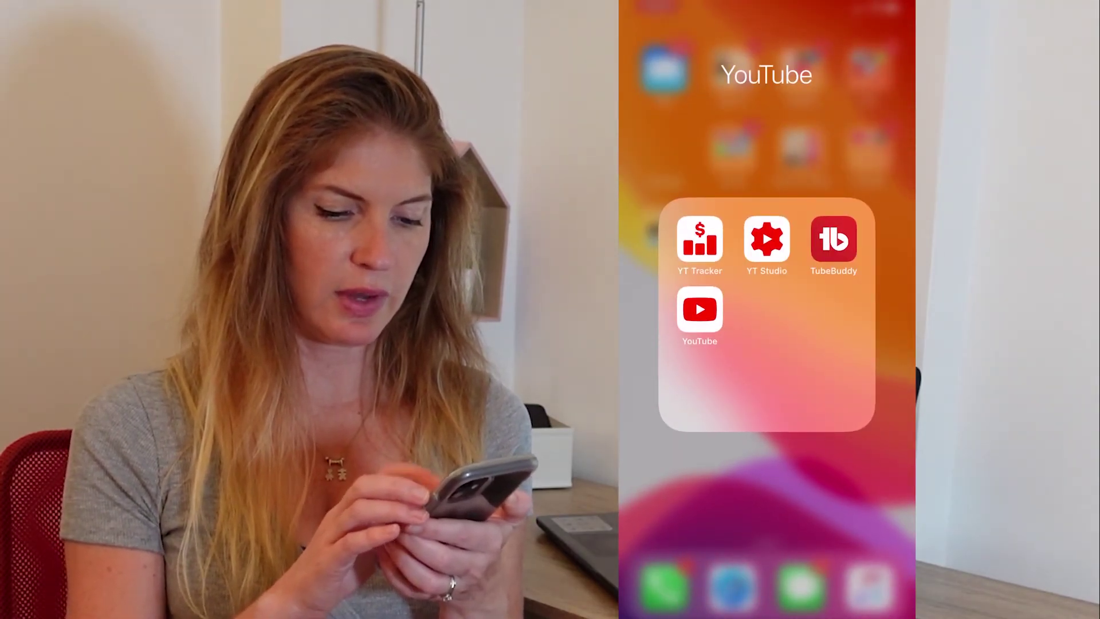
In YT Studio, open the 'My sons playing piano' video for editing and reach its thumbnail choices
click(766, 239)
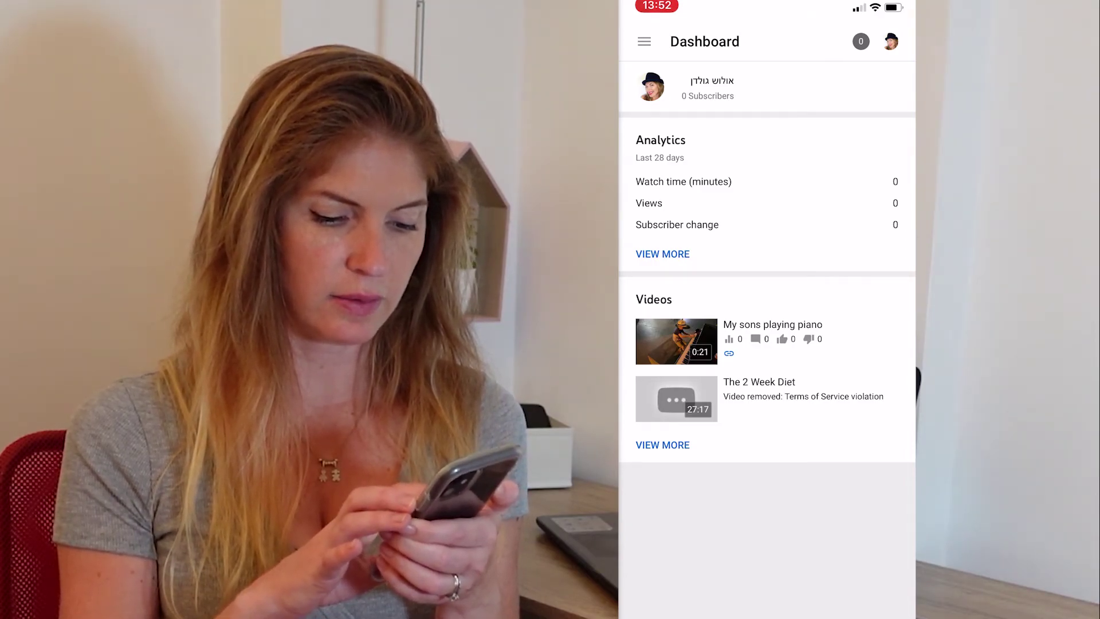
click(772, 338)
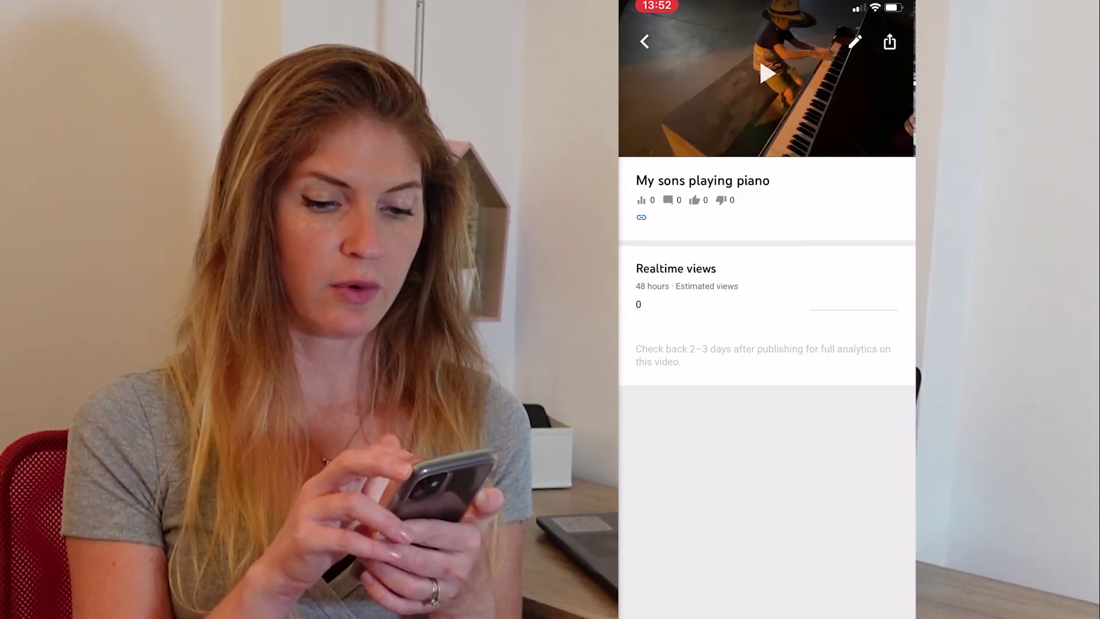
click(854, 41)
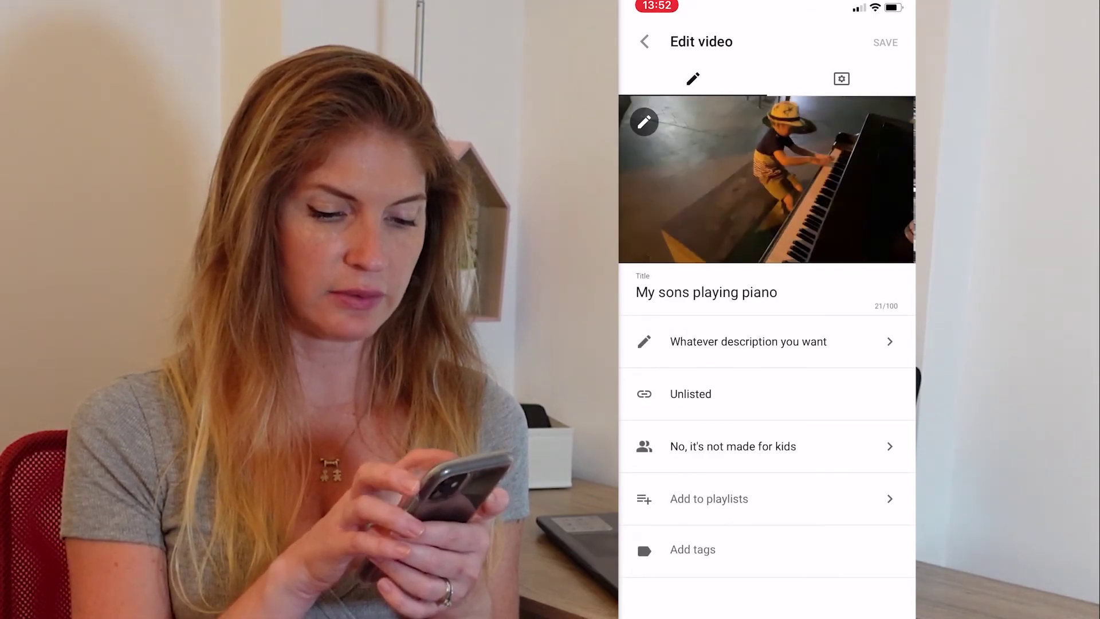
click(644, 121)
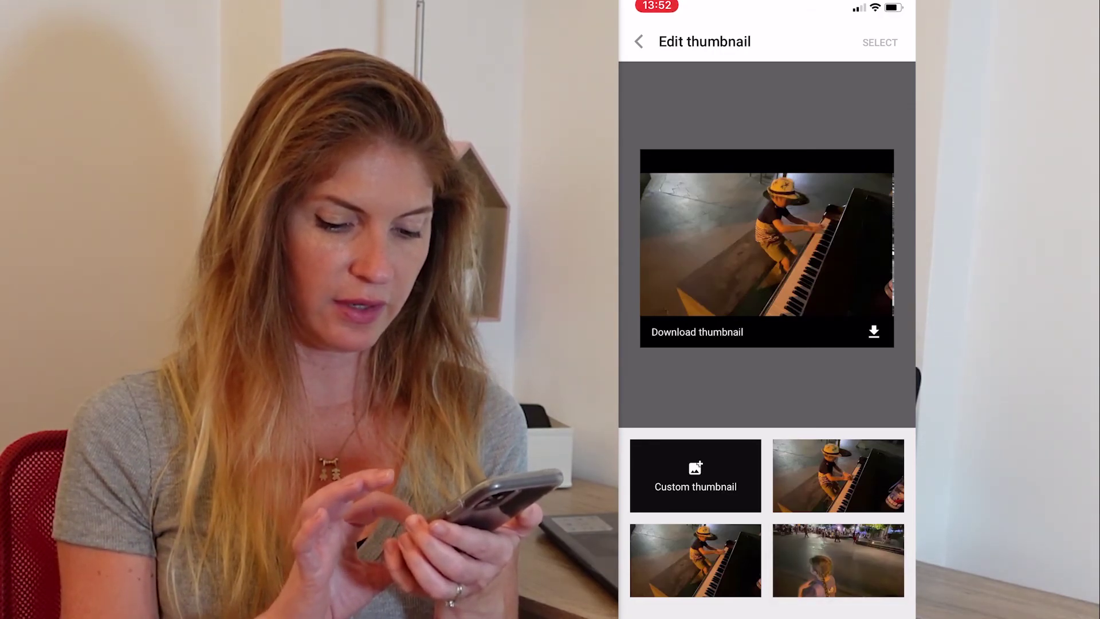
Choose the frame of the boy at the piano, after checking and cancelling a custom Photos thumbnail
click(838, 560)
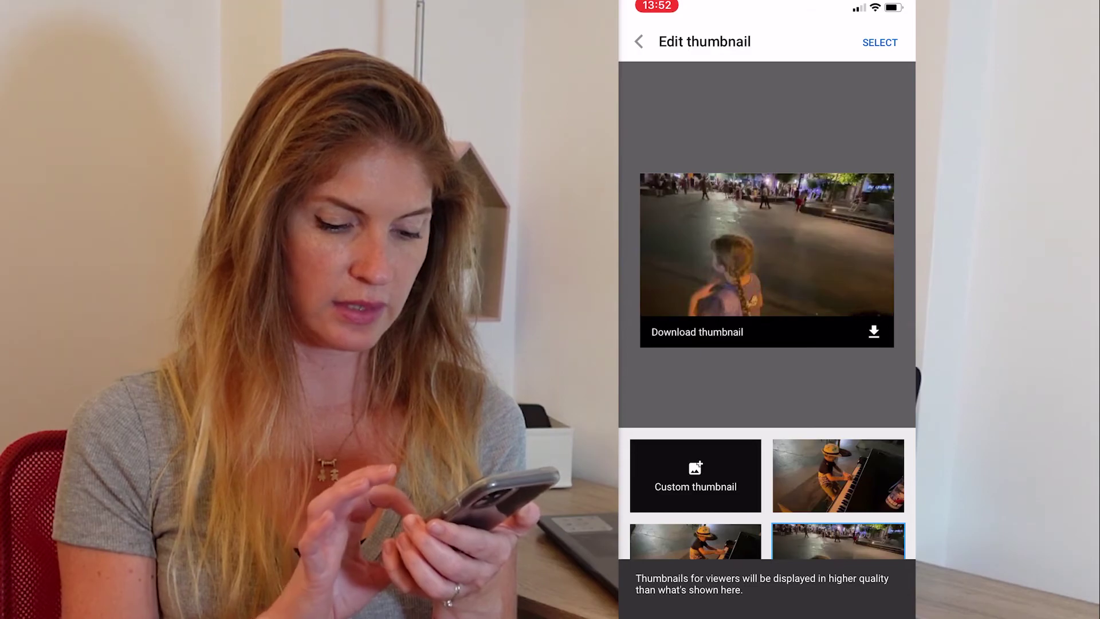
click(837, 475)
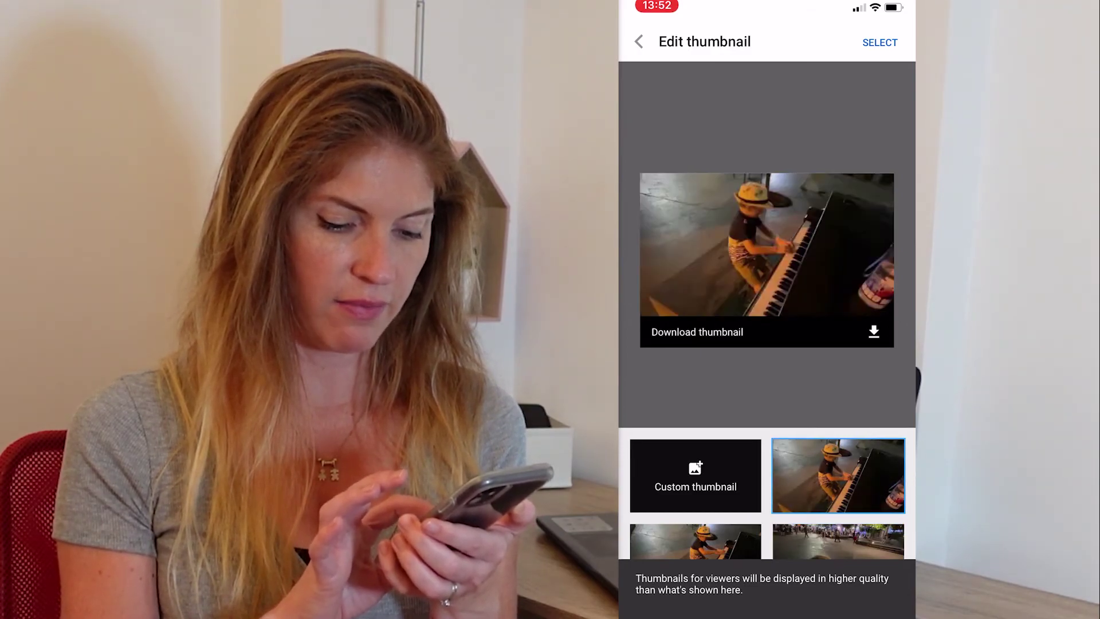
click(695, 475)
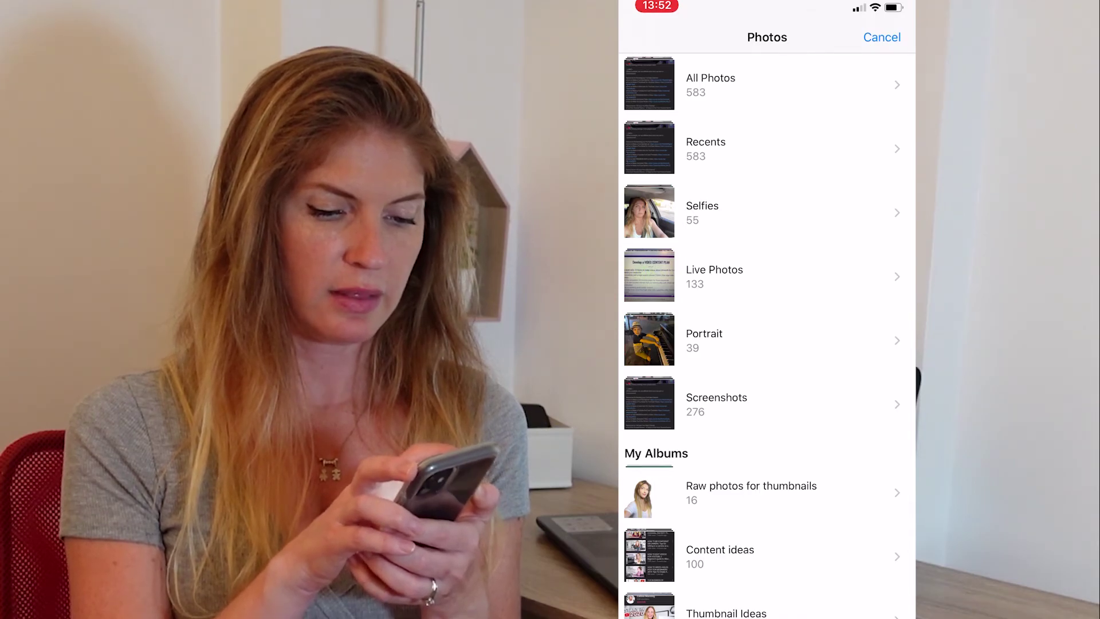
click(710, 84)
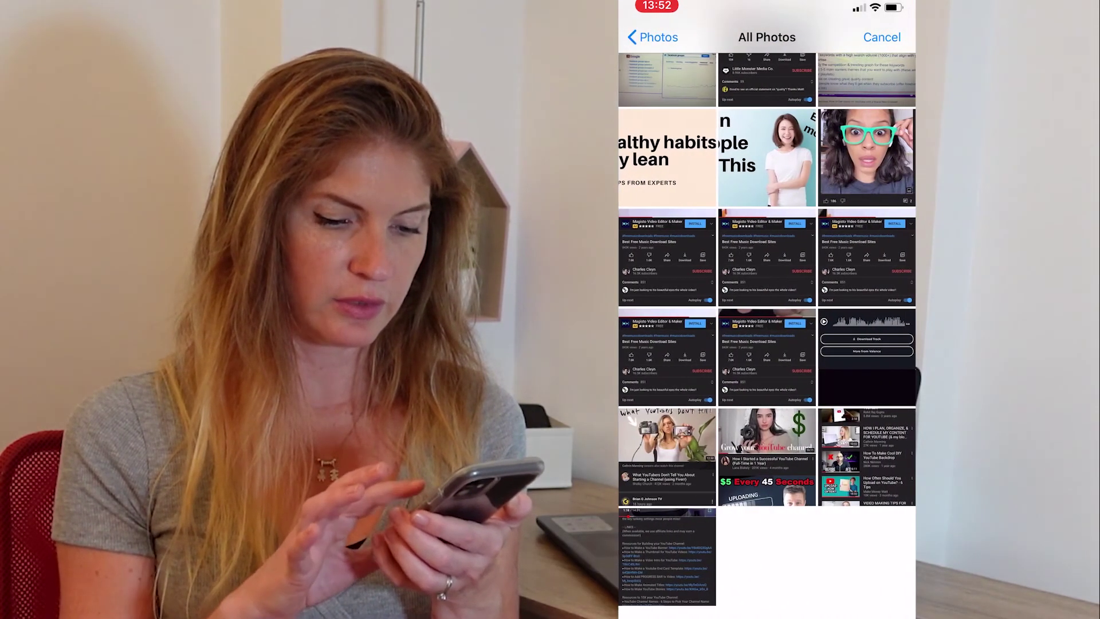
scroll(766, 332, up, 15)
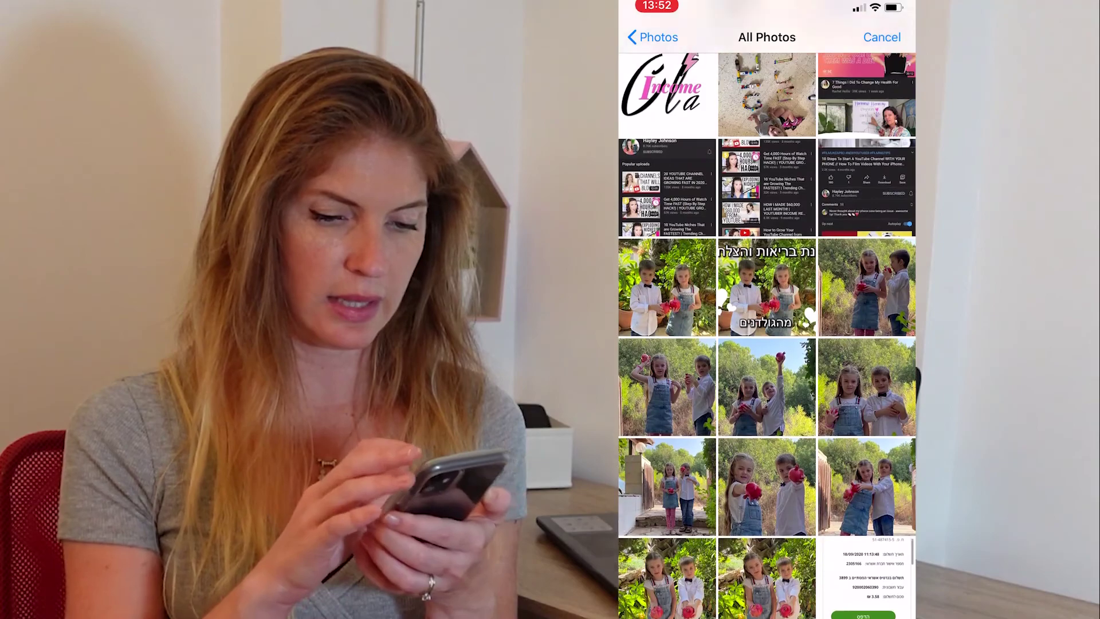
scroll(766, 333, up, 5)
click(881, 37)
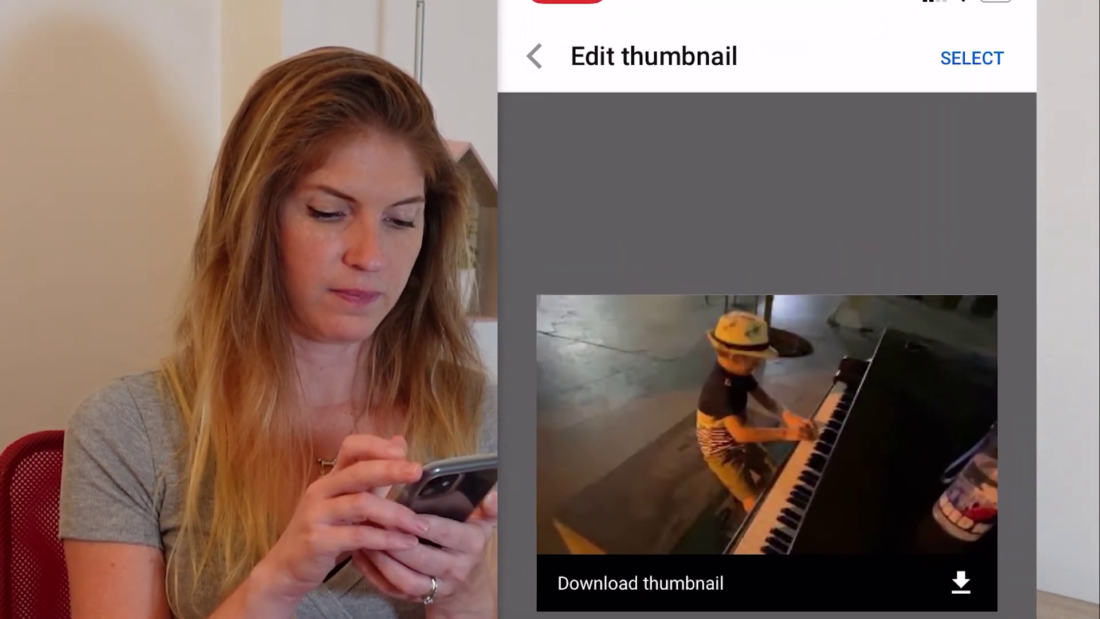
Apply the chosen frame as thumbnail, save the video, and close YouTube Studio
click(971, 58)
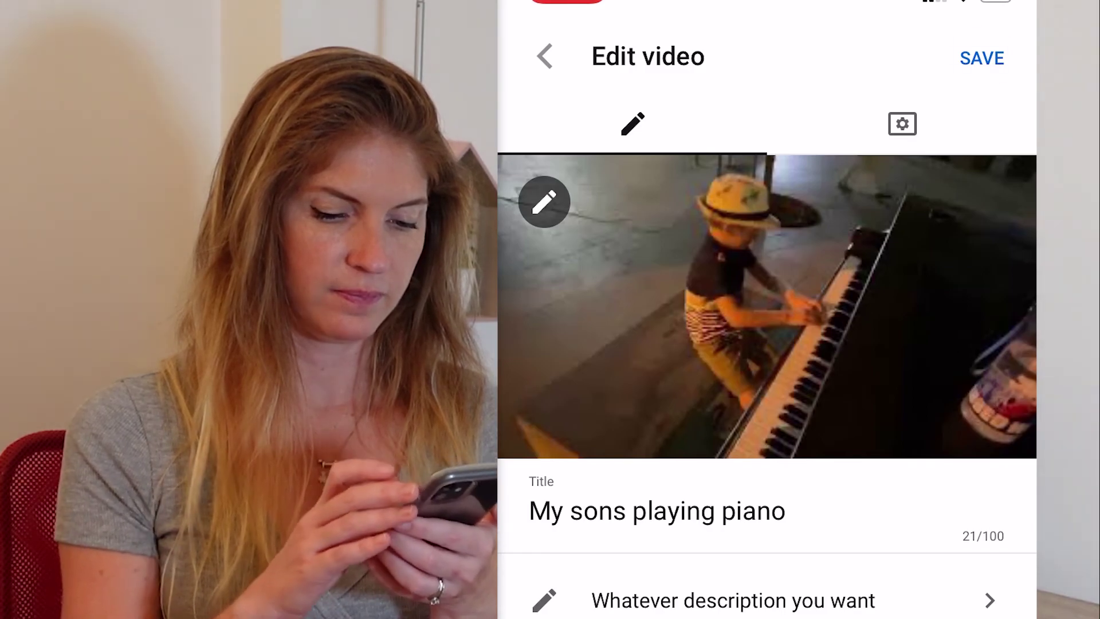
click(982, 58)
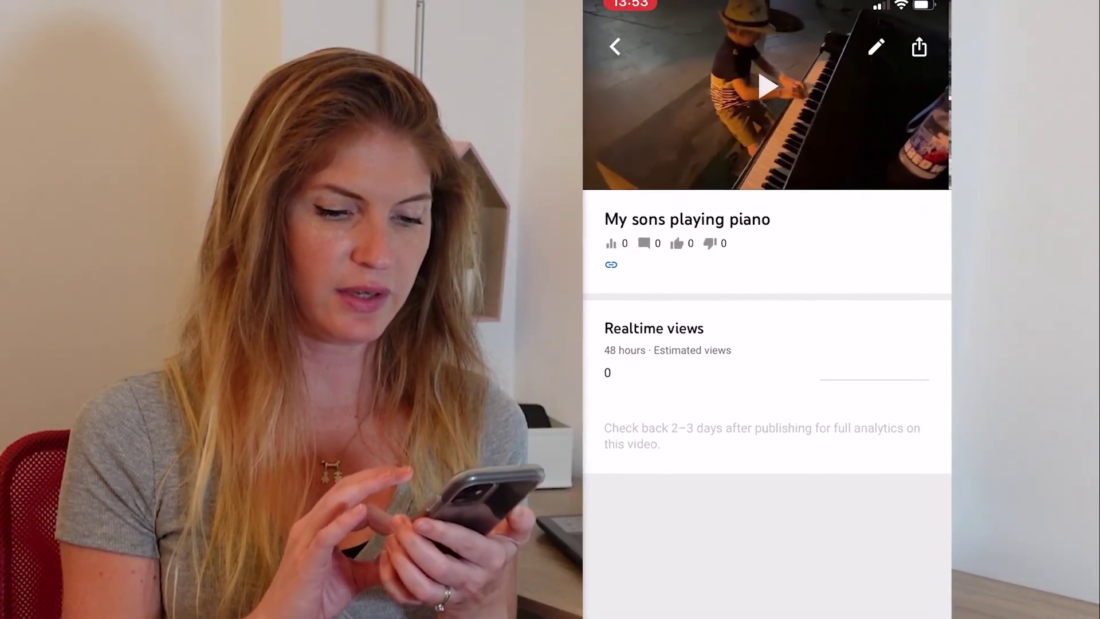
drag(767, 614, 766, 401)
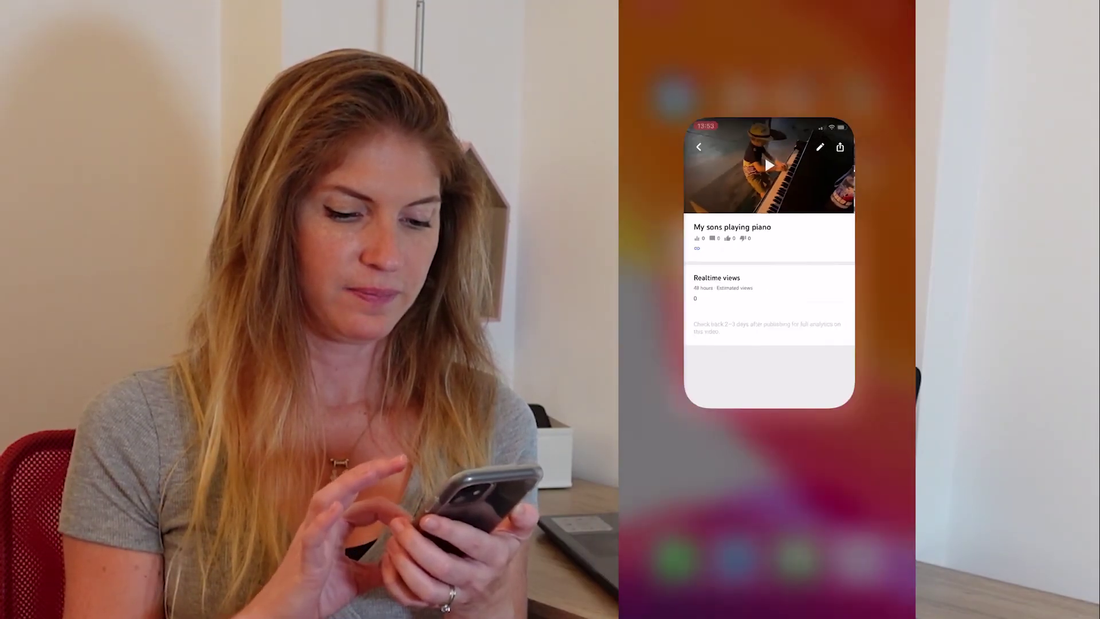